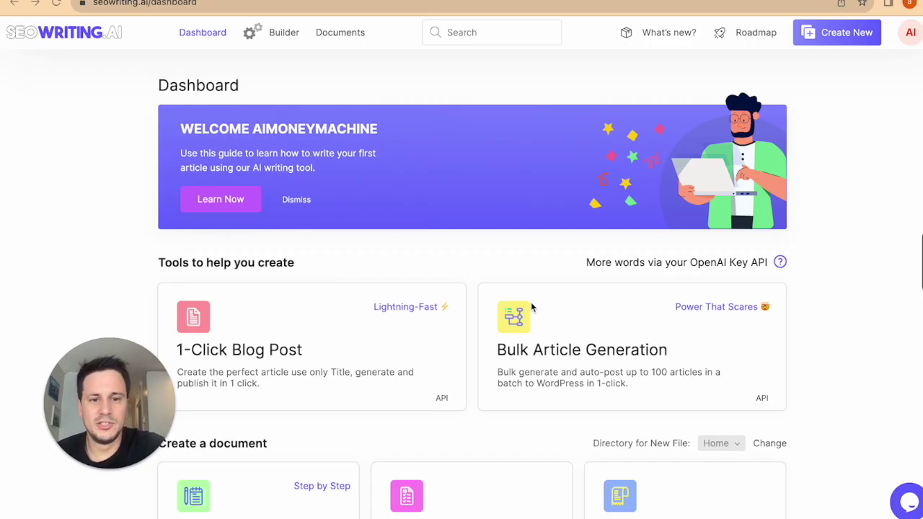
- Open the Bulk Article Generation tool from the dashboard
{"action": "left_click", "coordinate": [600, 349]}
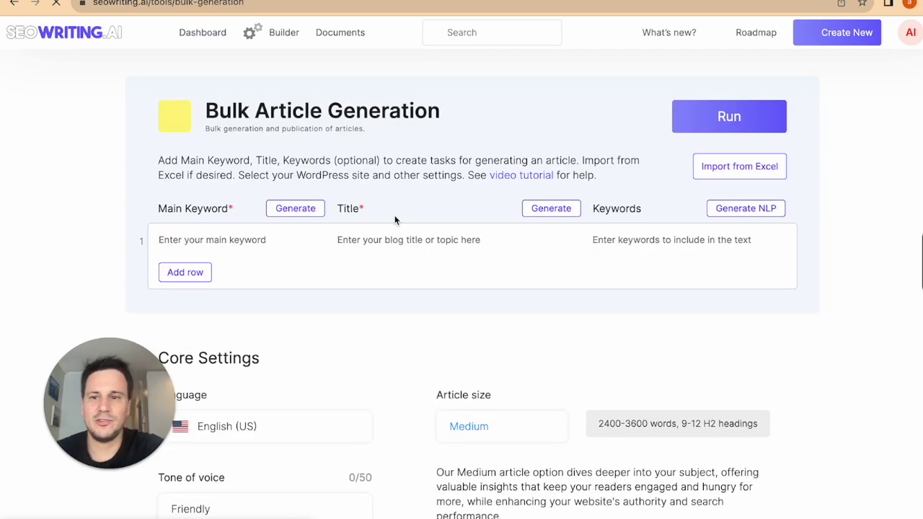
{"action": "scroll", "coordinate": [394, 217], "scroll_direction": "down", "scroll_amount": 2}
{"action": "scroll", "coordinate": [394, 216], "scroll_direction": "up", "scroll_amount": 2}
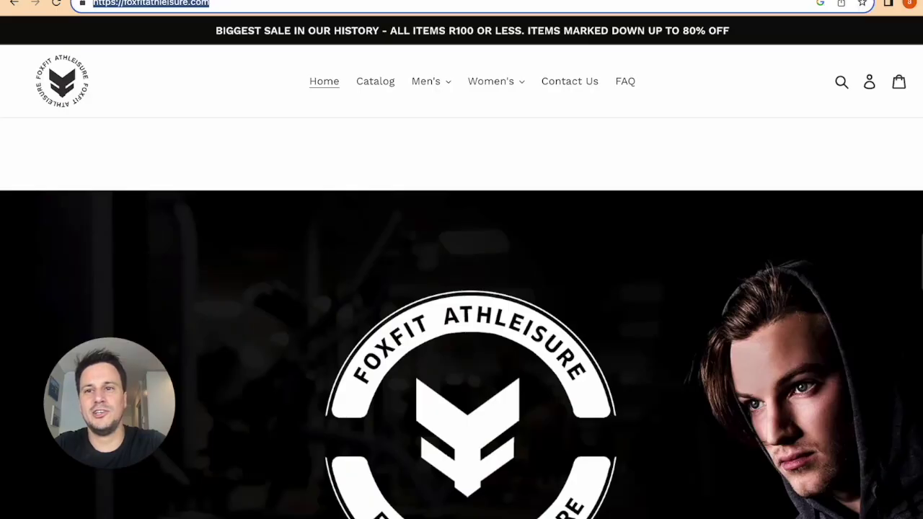
- Look over the FoxFit Athleisure store's home page at foxfitathleisure.com, from the banner to the featured collection
{"action": "scroll", "coordinate": [509, 309], "scroll_direction": "down", "scroll_amount": 4}
{"action": "scroll", "coordinate": [509, 309], "scroll_direction": "up", "scroll_amount": 5}
{"action": "scroll", "coordinate": [509, 309], "scroll_direction": "down", "scroll_amount": 1}
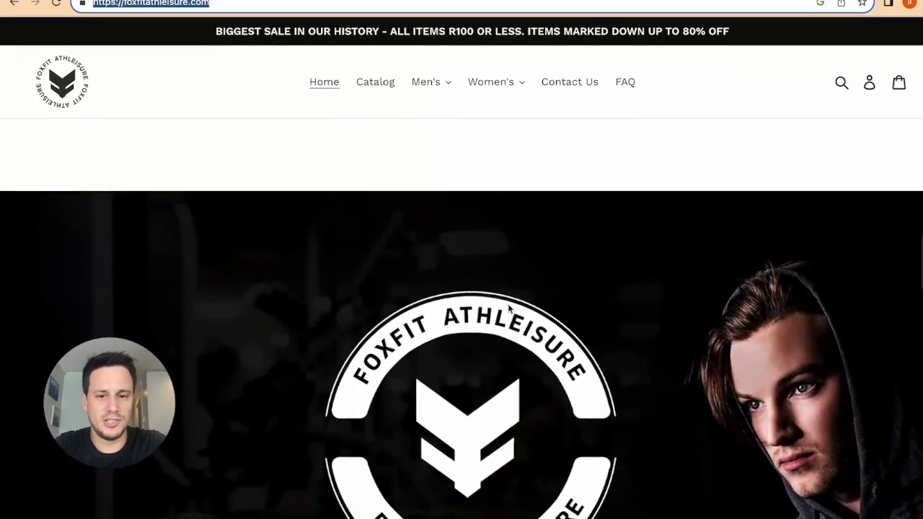
{"action": "scroll", "coordinate": [508, 308], "scroll_direction": "down", "scroll_amount": 3}
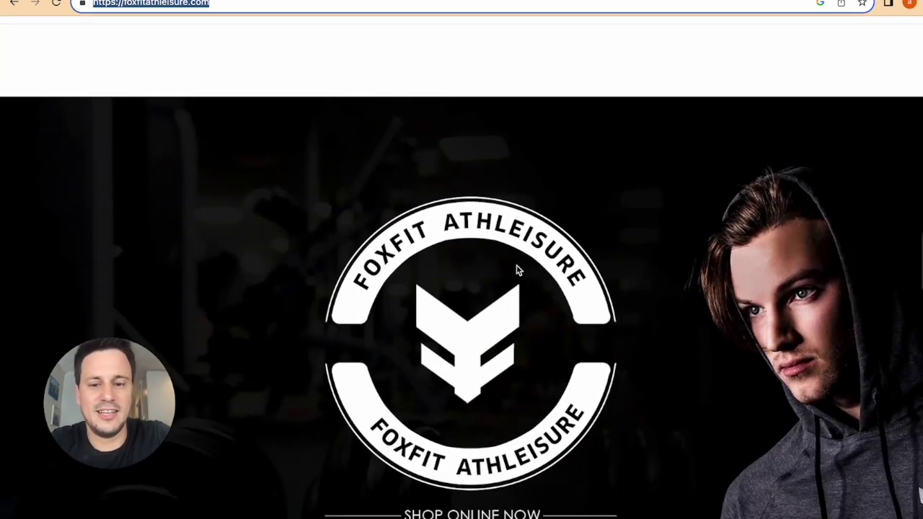
{"action": "scroll", "coordinate": [516, 269], "scroll_direction": "down", "scroll_amount": 3}
{"action": "scroll", "coordinate": [516, 266], "scroll_direction": "down", "scroll_amount": 7}
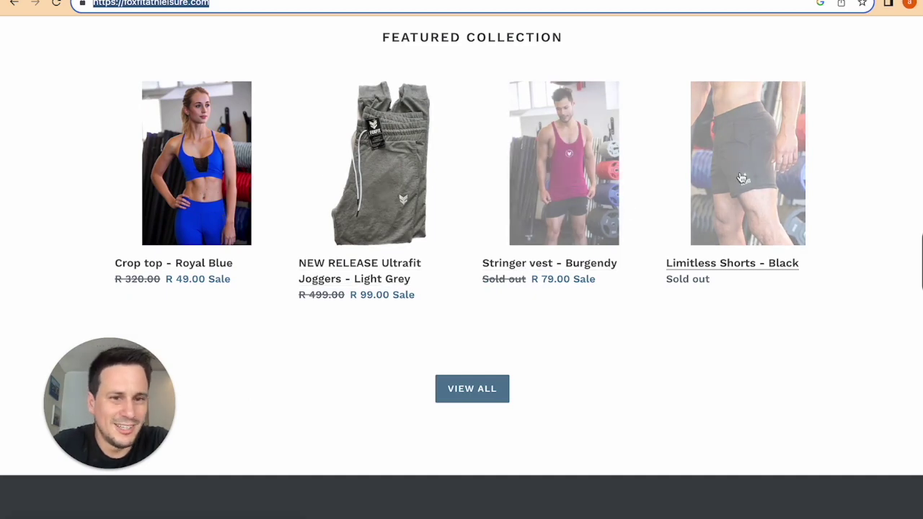
{"action": "scroll", "coordinate": [278, 158], "scroll_direction": "up", "scroll_amount": 10}
{"action": "scroll", "coordinate": [361, 144], "scroll_direction": "down", "scroll_amount": 1}
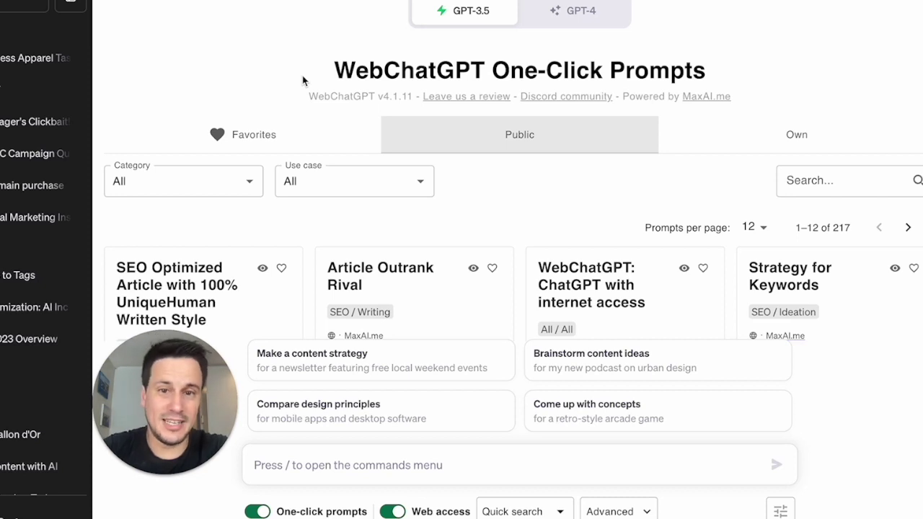
- In ChatGPT, examine the WebChatGPT extension's heading and its public one-click prompts
{"action": "double_click", "coordinate": [356, 72]}
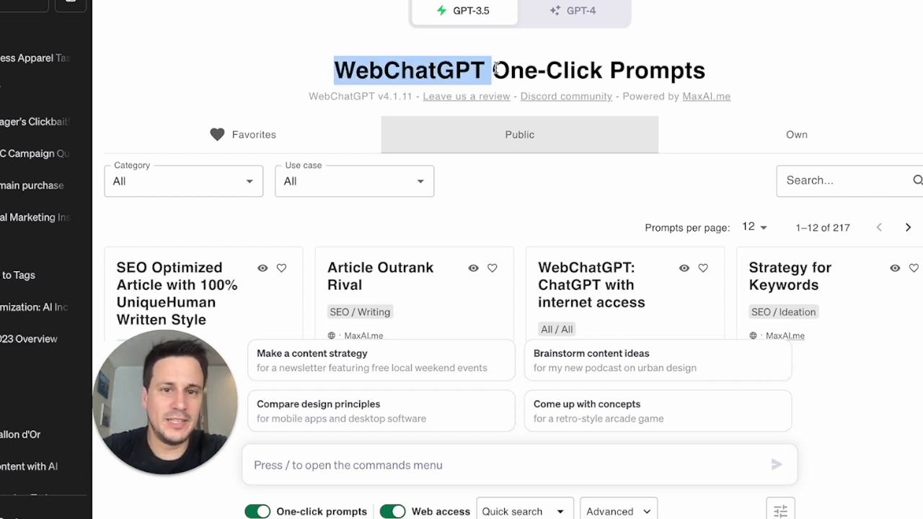
{"action": "left_click", "coordinate": [727, 68]}
{"action": "left_click_drag", "start_coordinate": [331, 71], "coordinate": [487, 76]}
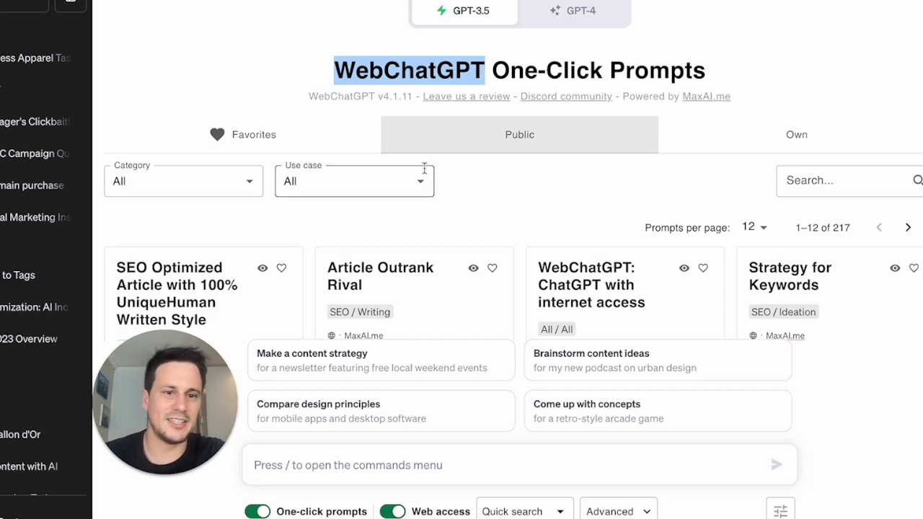
{"action": "scroll", "coordinate": [439, 264], "scroll_direction": "down", "scroll_amount": 3}
{"action": "scroll", "coordinate": [439, 264], "scroll_direction": "down", "scroll_amount": 5}
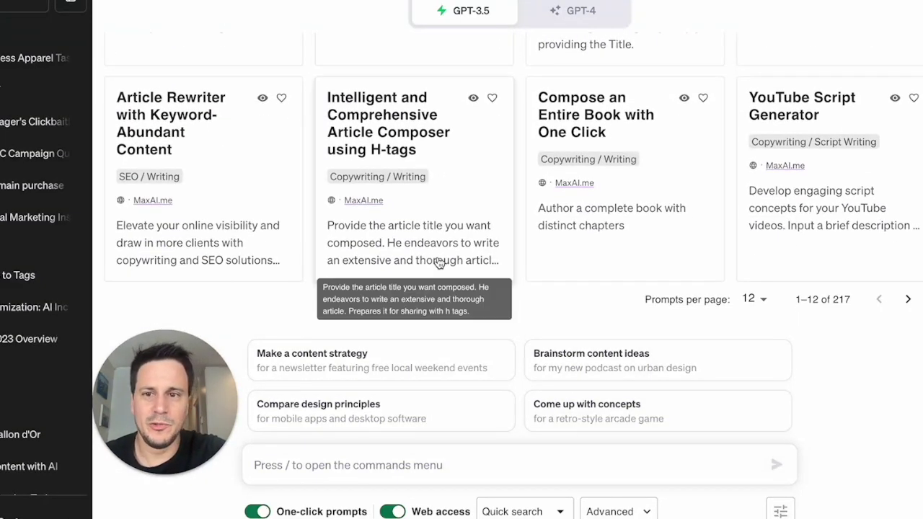
{"action": "scroll", "coordinate": [439, 264], "scroll_direction": "up", "scroll_amount": 10}
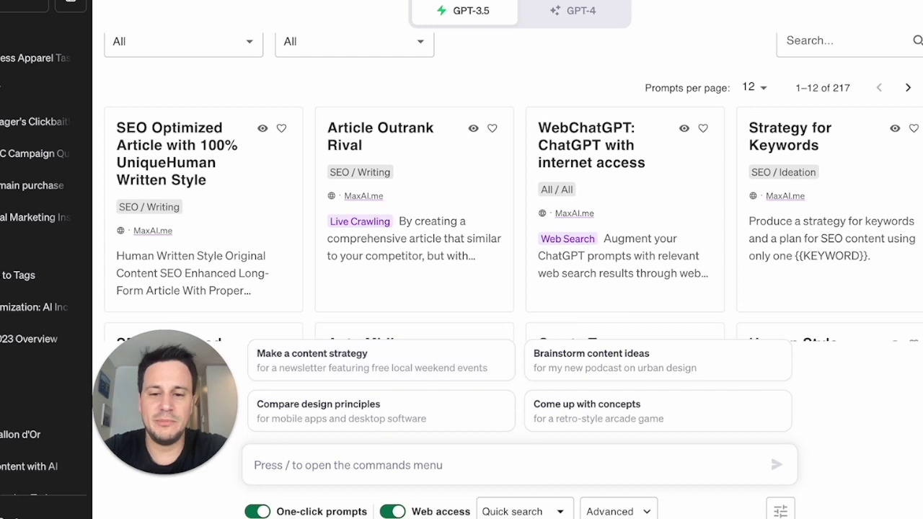
{"action": "left_click", "coordinate": [420, 457]}
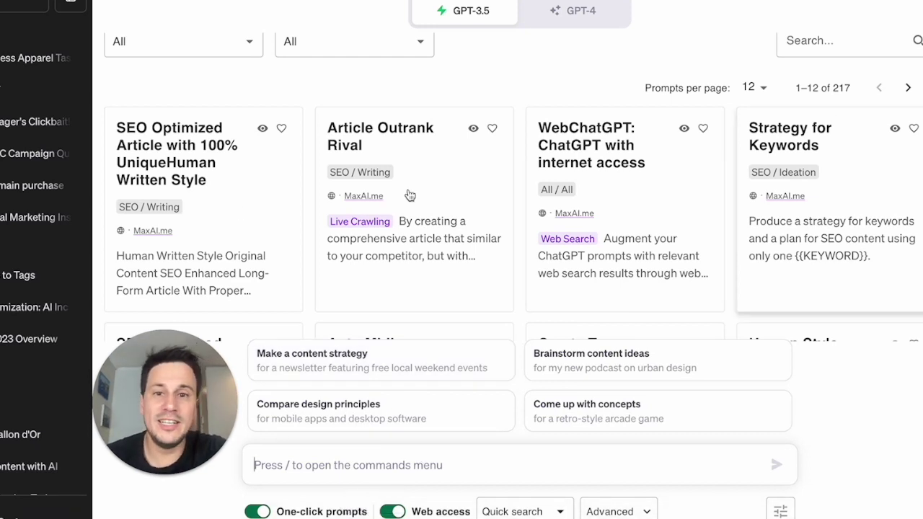
{"action": "scroll", "coordinate": [243, 206], "scroll_direction": "up", "scroll_amount": 3}
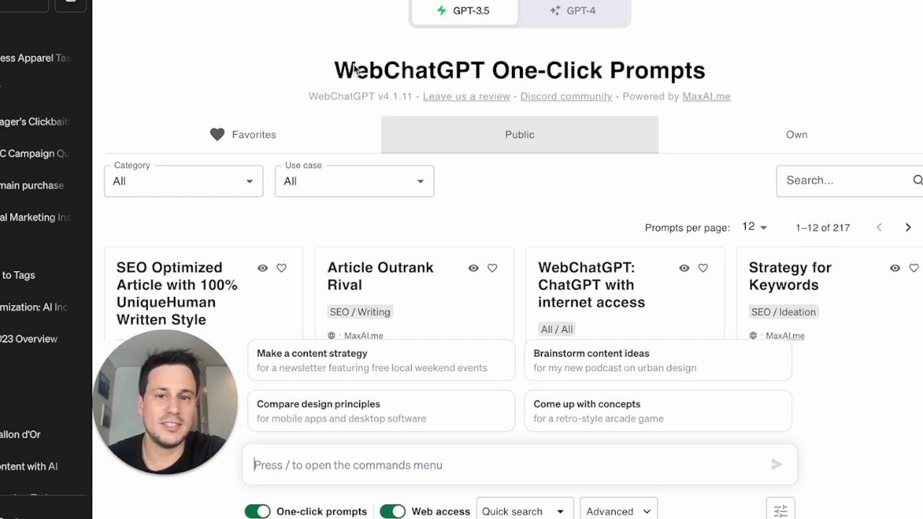
{"action": "scroll", "coordinate": [455, 73], "scroll_direction": "down", "scroll_amount": 3}
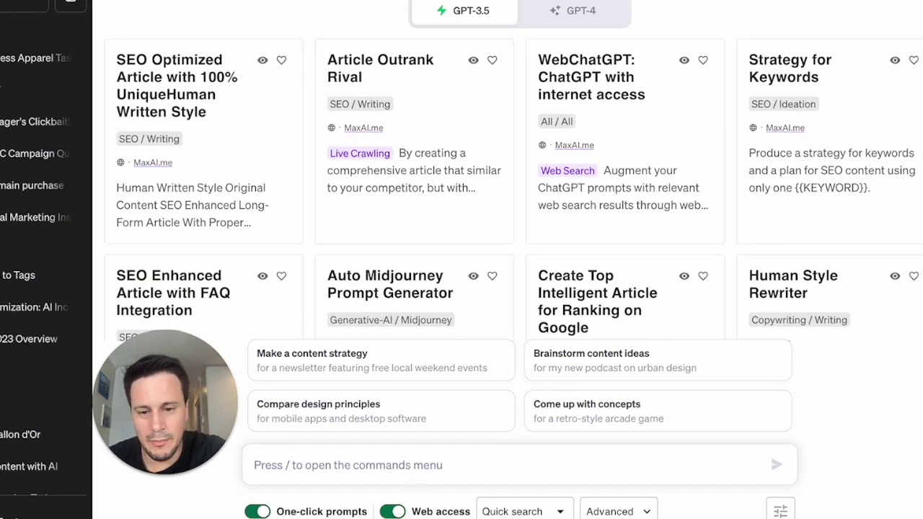
- Turn off One-click prompts and keep Web access enabled for the new chat
{"action": "left_click", "coordinate": [257, 511]}
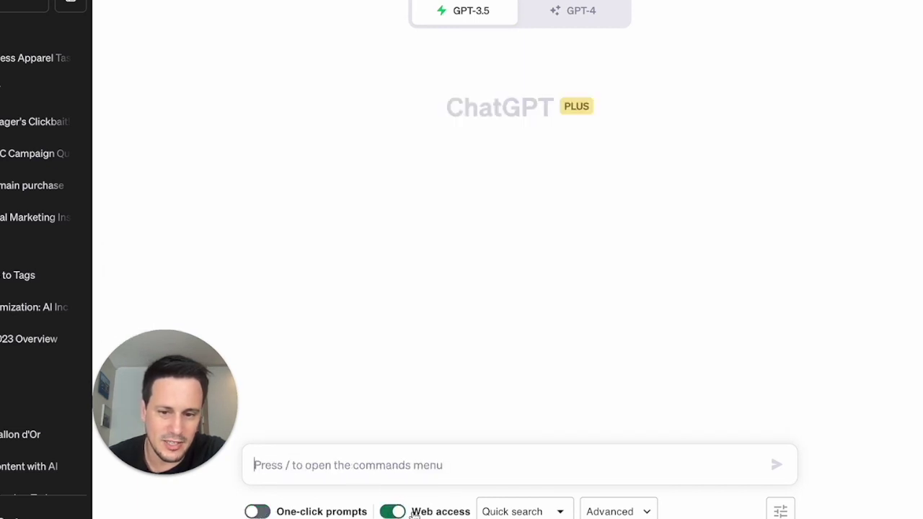
{"action": "left_click", "coordinate": [393, 511]}
{"action": "left_click", "coordinate": [393, 512]}
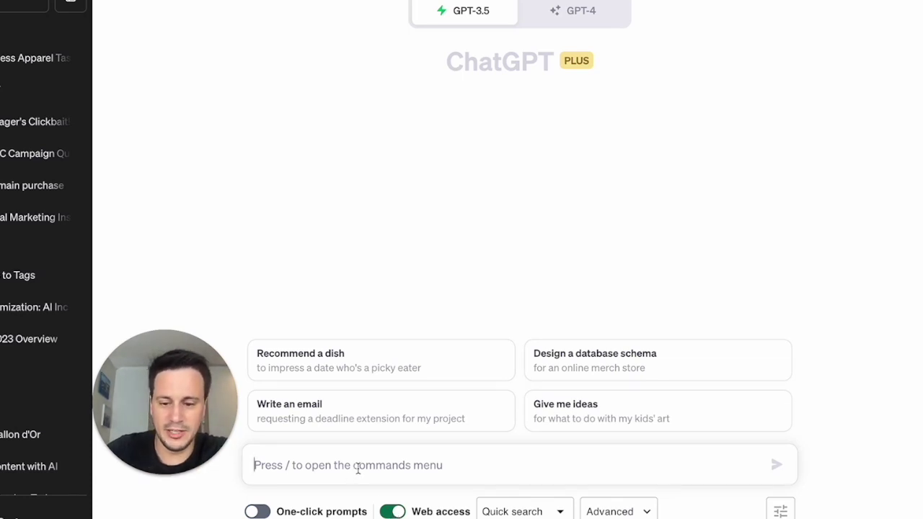
{"action": "type", "text": "Hi ChatGPT. Please create Main Keyword, Title, Keywords to create a task for generating an article in the niche of fitness apparel for https://foxfitathleisure.com/. Please make 5 of each, tabulated into a table with the 3 colums."}
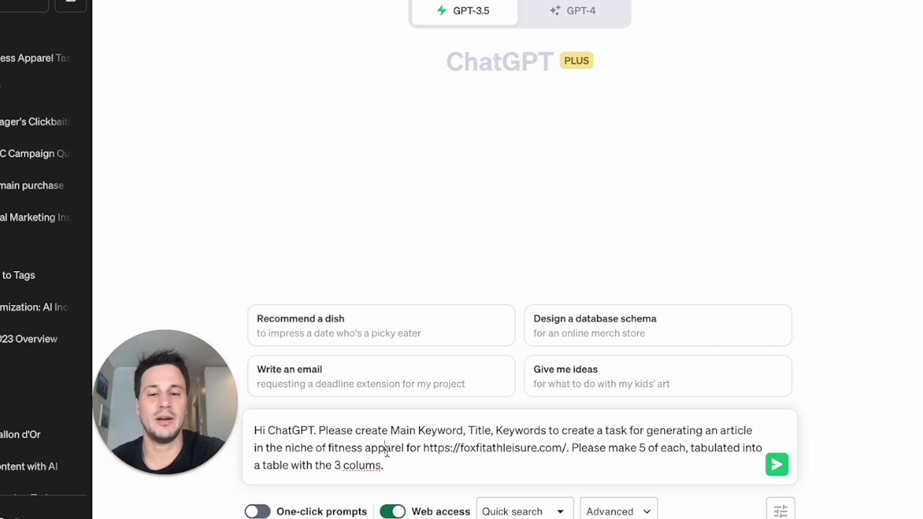
{"action": "left_click_drag", "start_coordinate": [424, 448], "coordinate": [567, 448]}
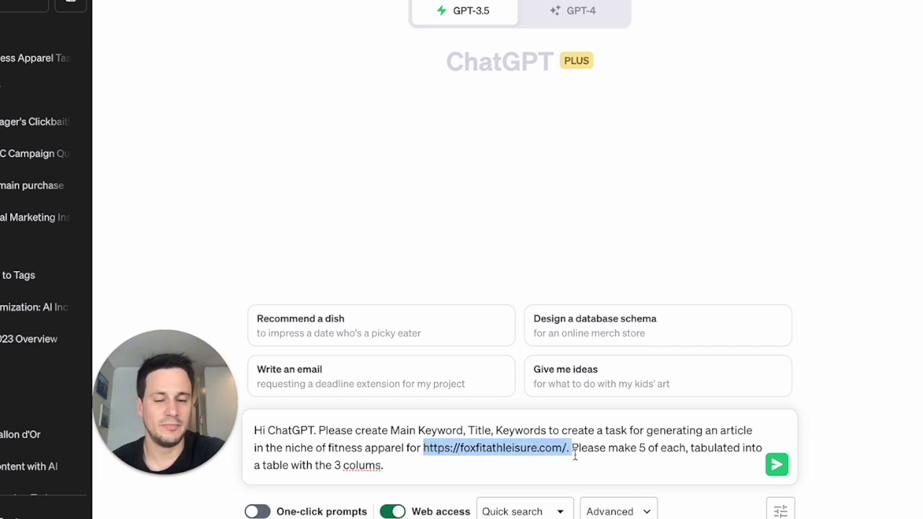
{"action": "left_click", "coordinate": [646, 448]}
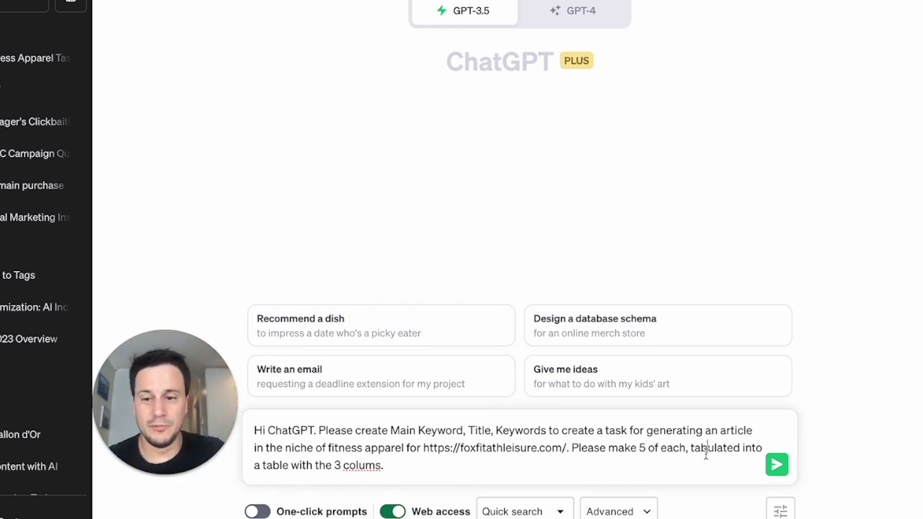
{"action": "type", "text": ","}
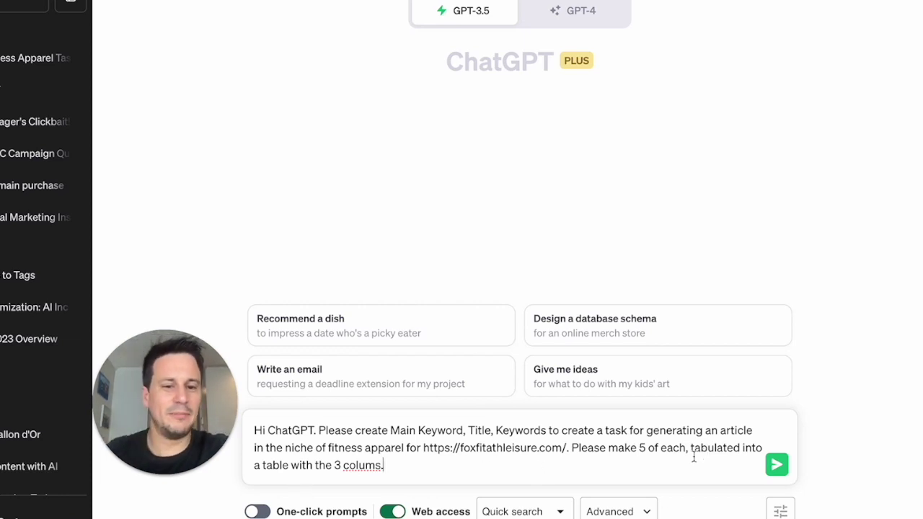
{"action": "left_click", "coordinate": [778, 465]}
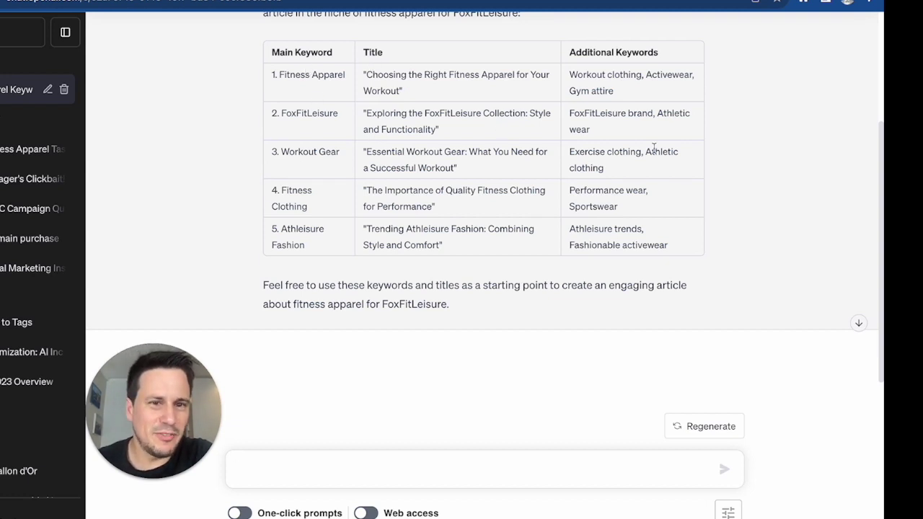
- Ask ChatGPT to remove the numbers from the main keywords and the quotation marks from the titles
{"action": "scroll", "coordinate": [272, 63], "scroll_direction": "down", "scroll_amount": 1}
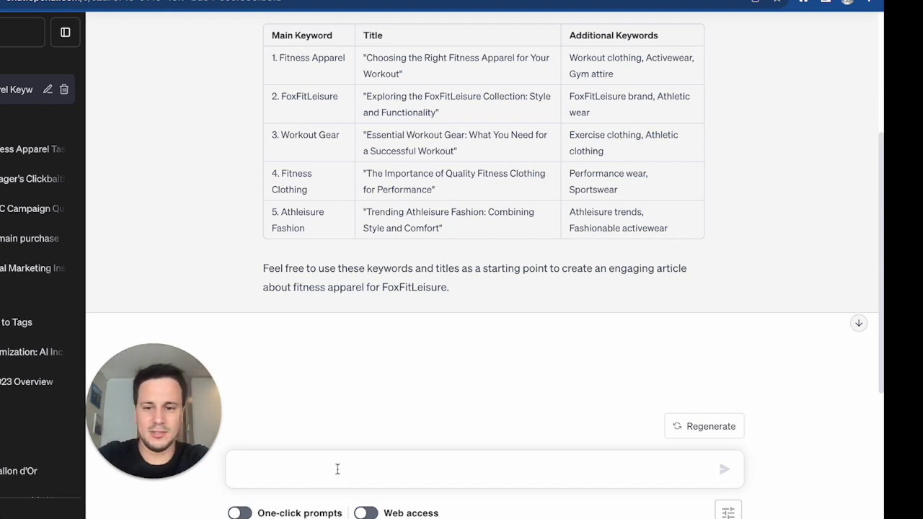
{"action": "type", "text": "thank you but please remove the numbers from the main keywor"}
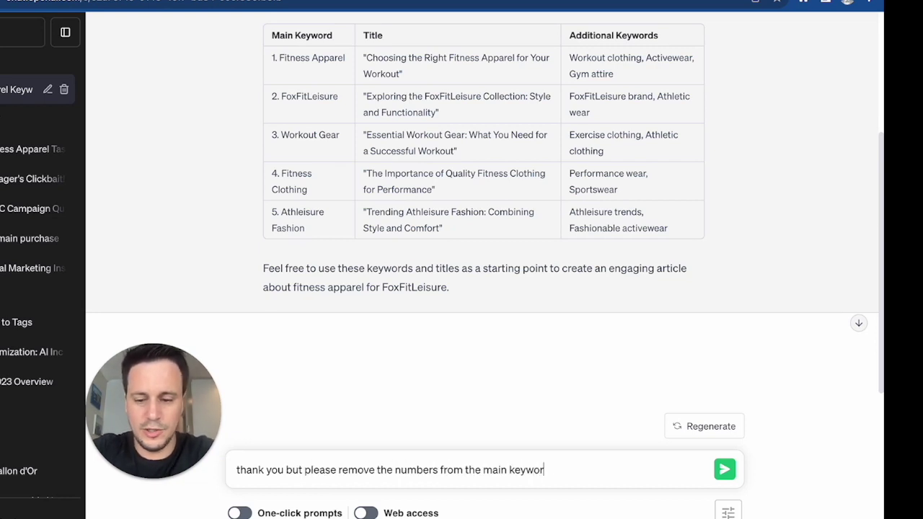
{"action": "type", "text": "ds"}
{"action": "key", "text": "Return"}
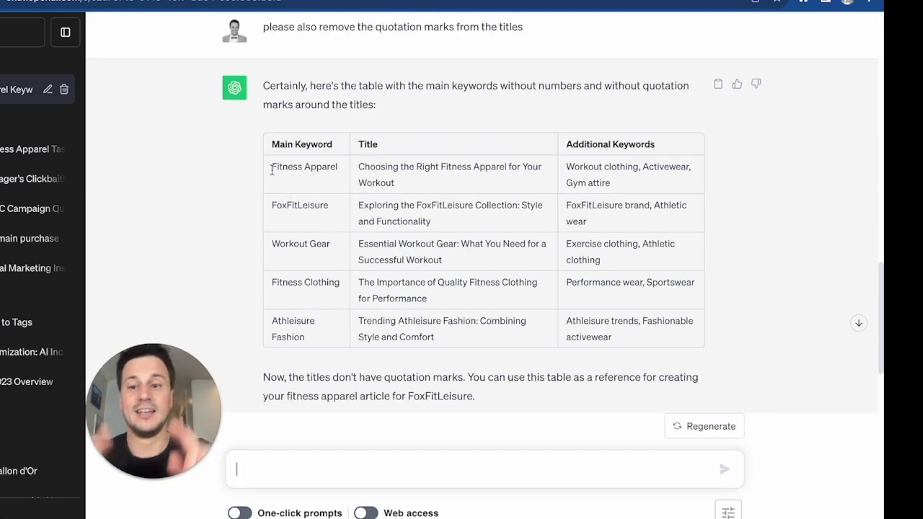
- Copy the five cleaned-up table rows from ChatGPT and paste them into SEOWriting.ai's bulk article list, starting at the first main keyword
{"action": "left_click_drag", "start_coordinate": [272, 169], "coordinate": [646, 354]}
{"action": "key", "text": "ctrl+c"}
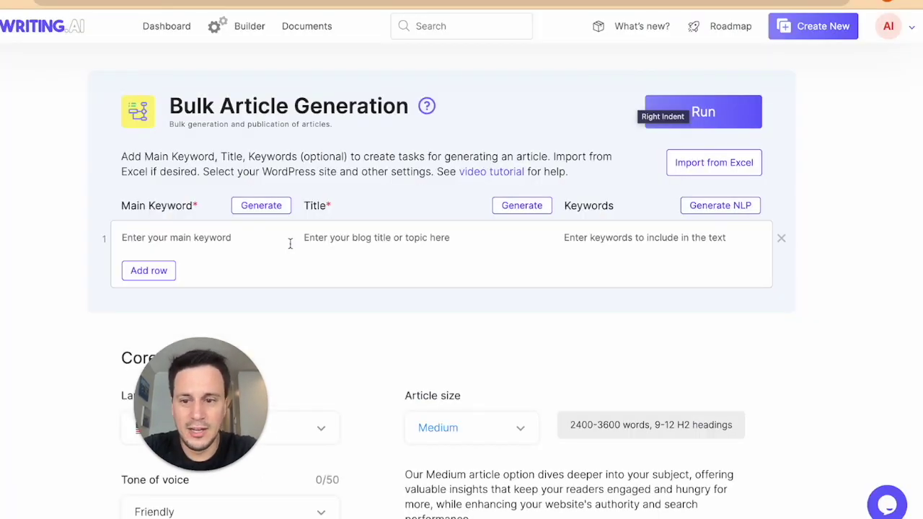
{"action": "scroll", "coordinate": [287, 244], "scroll_direction": "down", "scroll_amount": 1}
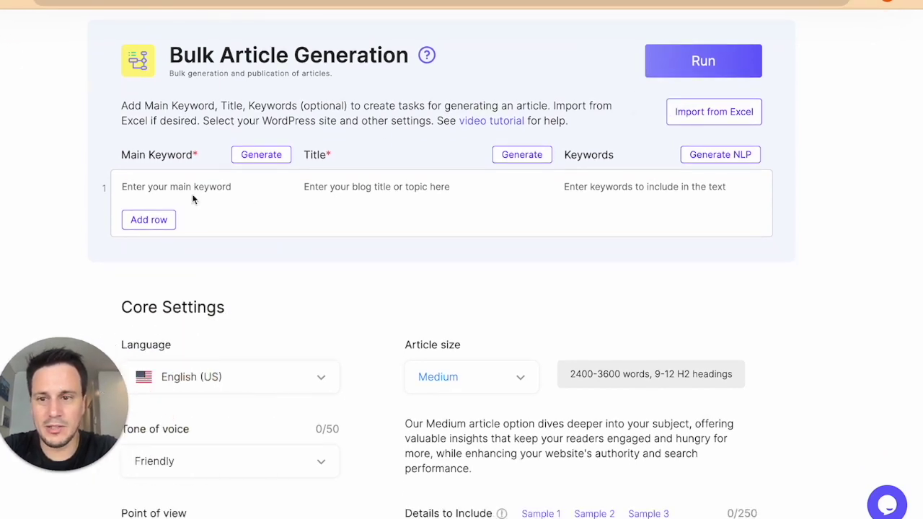
{"action": "left_click", "coordinate": [147, 187]}
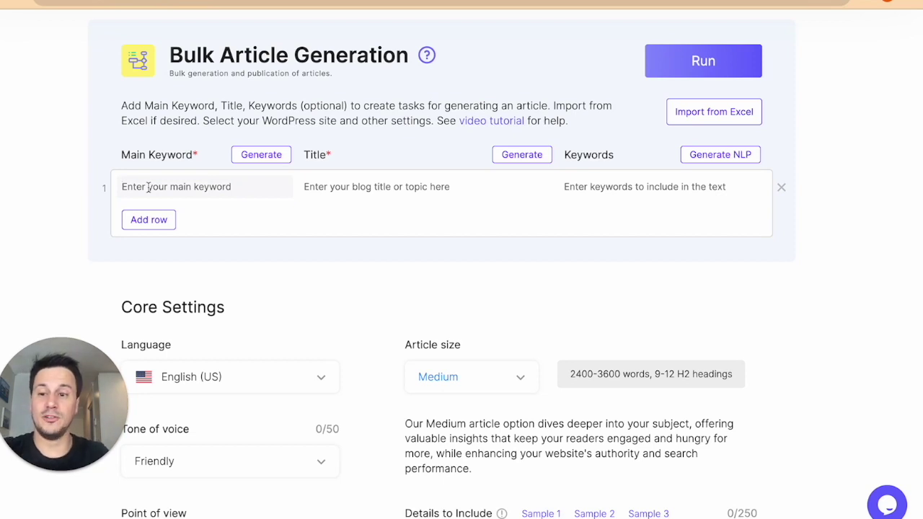
{"action": "key", "text": "ctrl+v"}
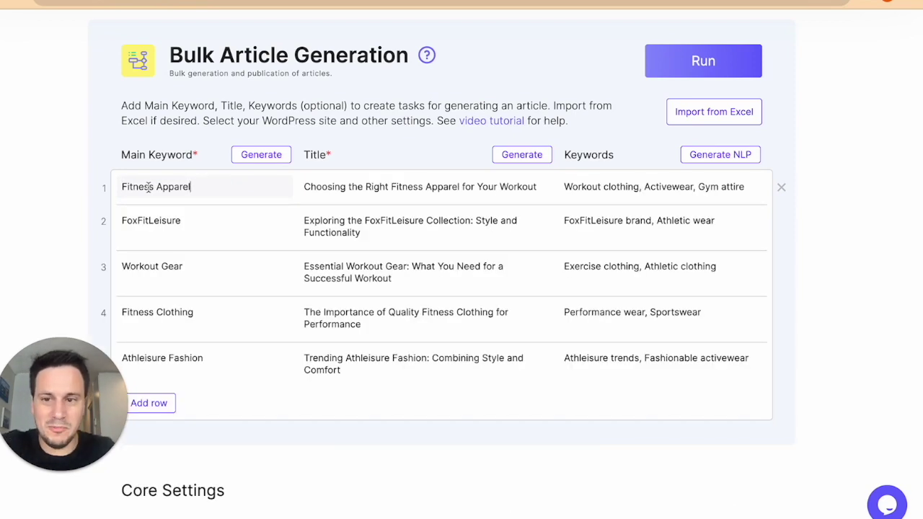
- Review the article rows and compare the NLP keywords in the first FoxFitLeisure row with the pasted keywords for Fitness Apparel
{"action": "scroll", "coordinate": [148, 186], "scroll_direction": "down", "scroll_amount": 2}
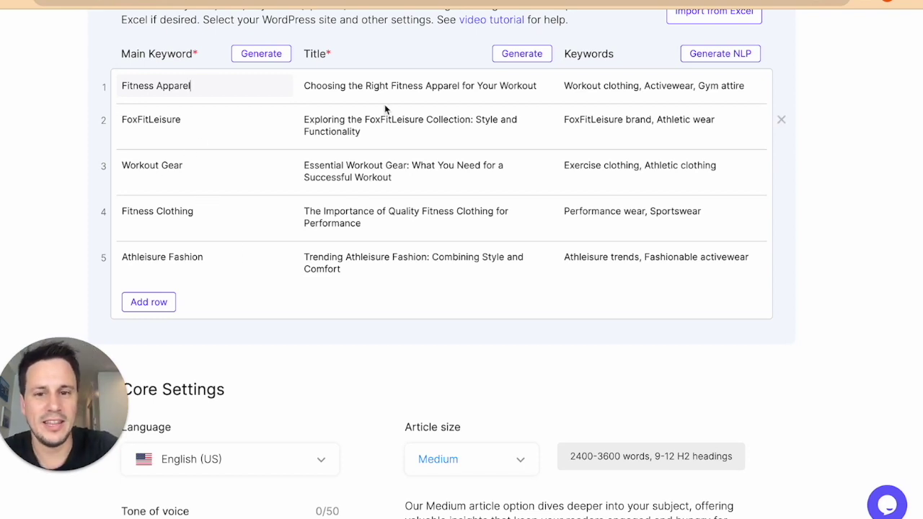
{"action": "scroll", "coordinate": [666, 283], "scroll_direction": "up", "scroll_amount": 1}
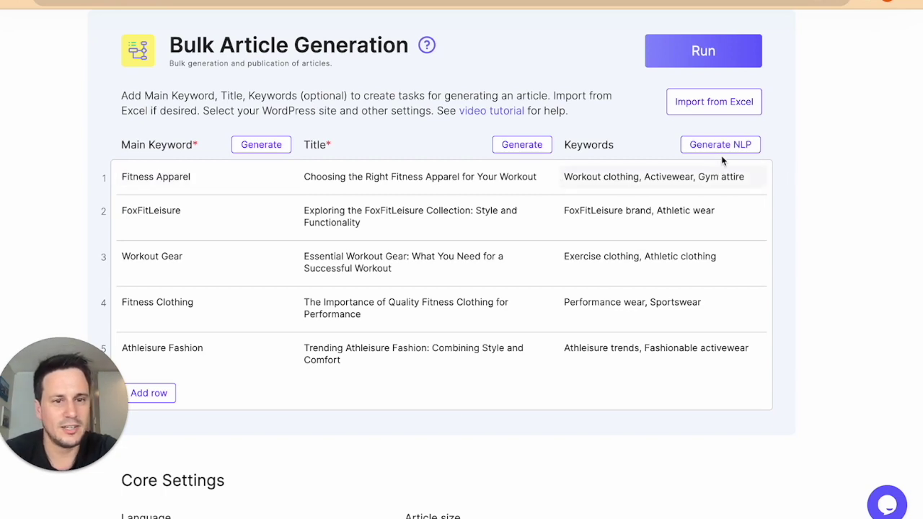
{"action": "left_click_drag", "start_coordinate": [644, 225], "coordinate": [557, 170]}
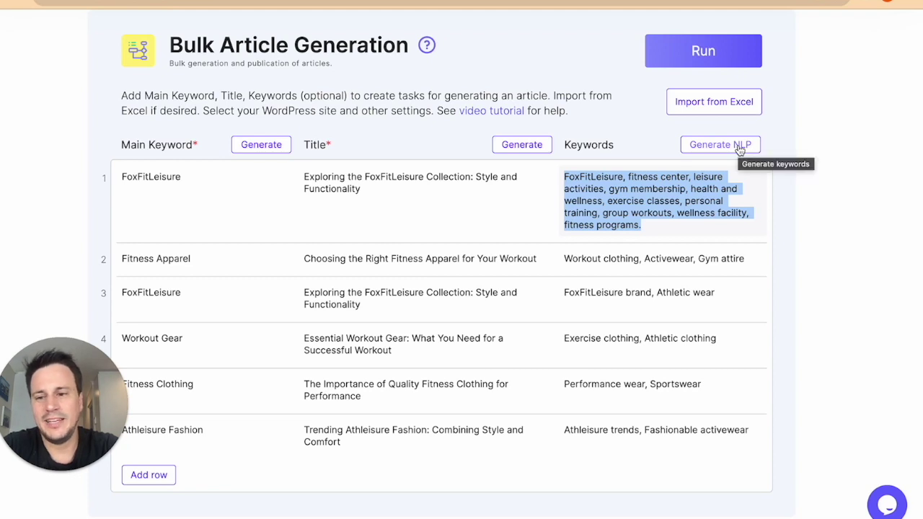
{"action": "left_click", "coordinate": [650, 154]}
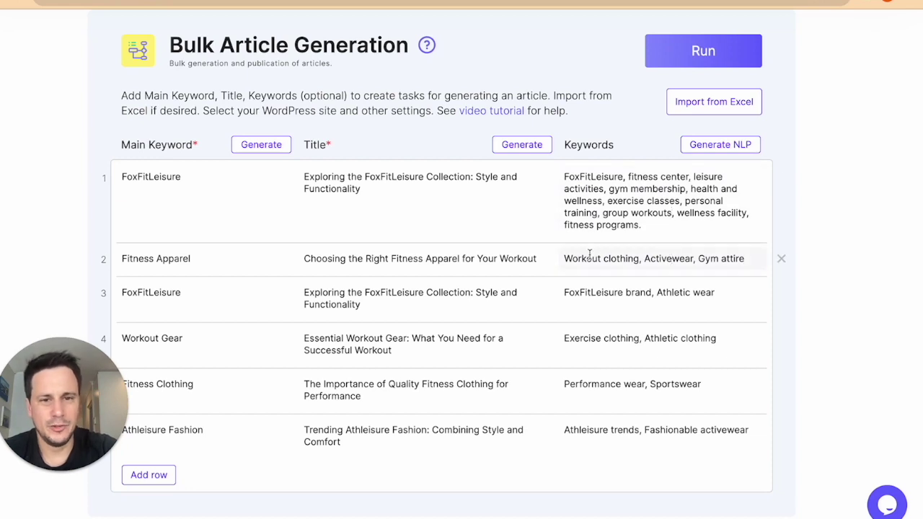
{"action": "left_click_drag", "start_coordinate": [573, 257], "coordinate": [783, 259]}
{"action": "left_click_drag", "start_coordinate": [643, 225], "coordinate": [553, 169]}
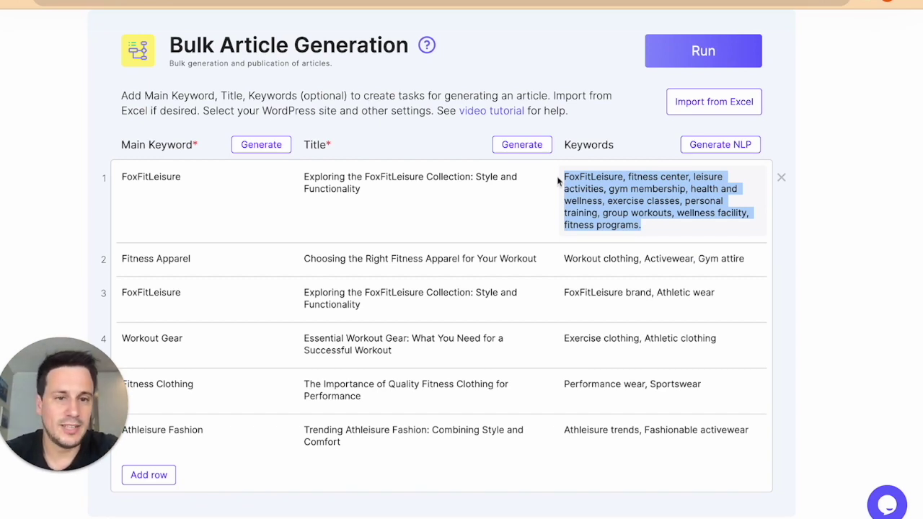
{"action": "left_click", "coordinate": [612, 189]}
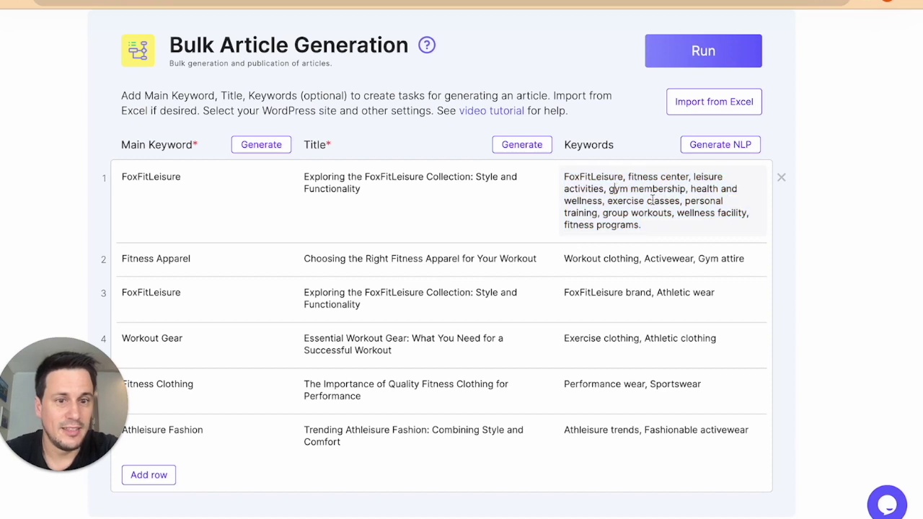
{"action": "left_click_drag", "start_coordinate": [655, 225], "coordinate": [610, 162]}
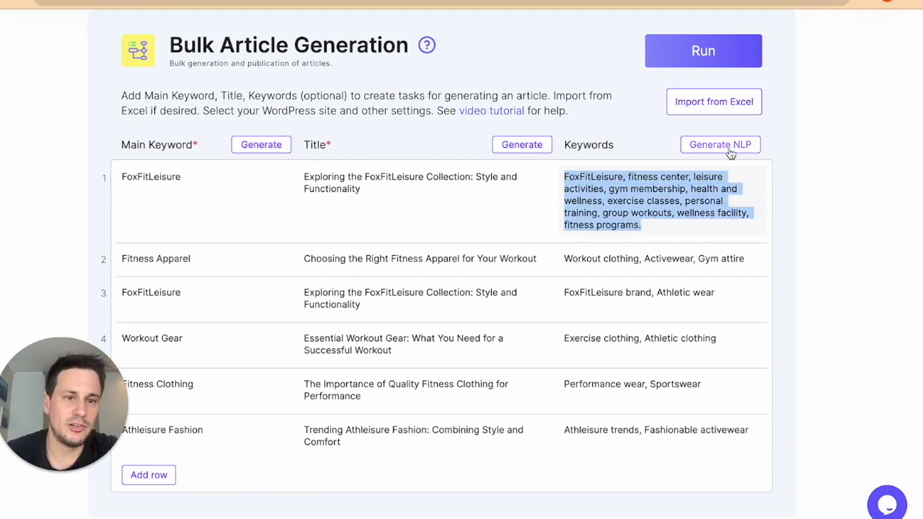
{"action": "left_click", "coordinate": [626, 233]}
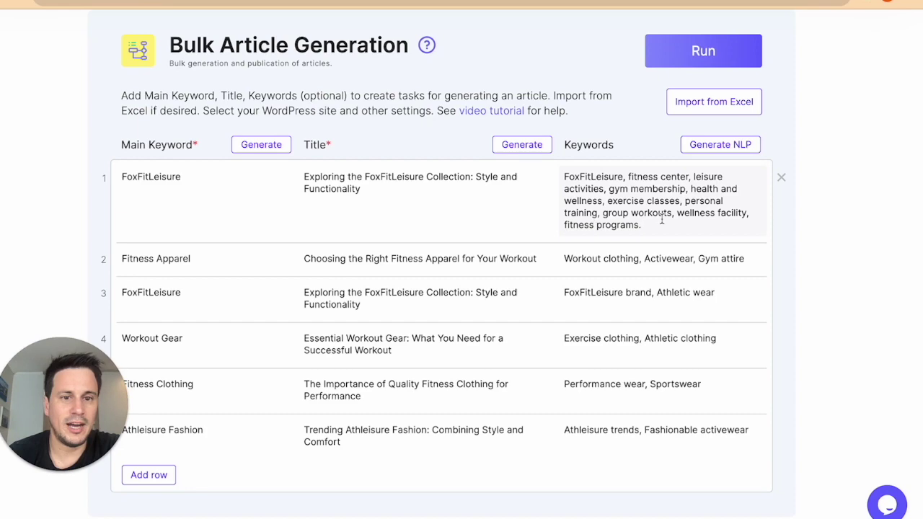
- Set the article size for the bulk articles to Small in the core settings
{"action": "left_click_drag", "start_coordinate": [661, 220], "coordinate": [545, 155]}
{"action": "scroll", "coordinate": [640, 214], "scroll_direction": "down", "scroll_amount": 6}
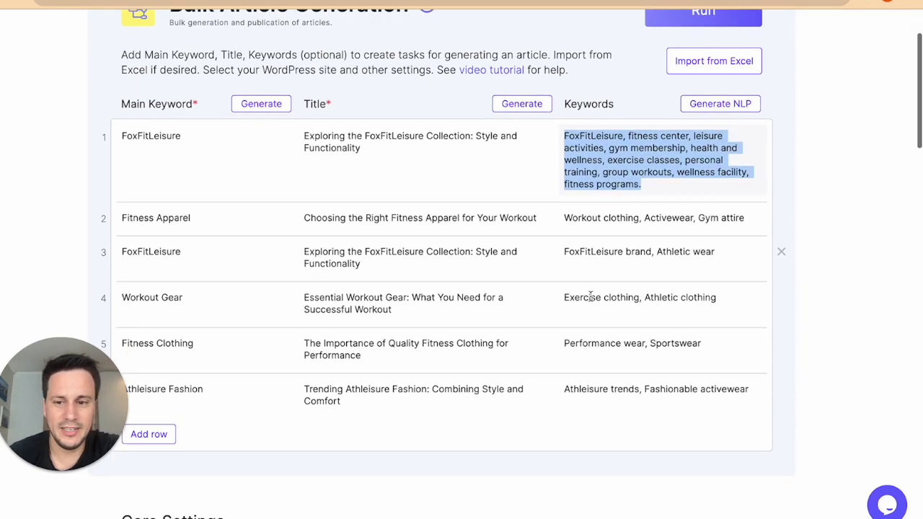
{"action": "scroll", "coordinate": [591, 301], "scroll_direction": "down", "scroll_amount": 1}
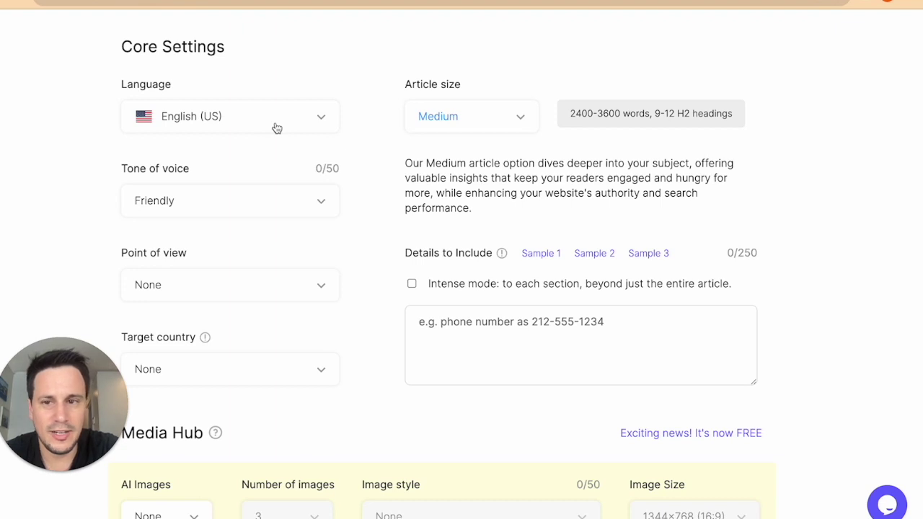
{"action": "left_click", "coordinate": [486, 116]}
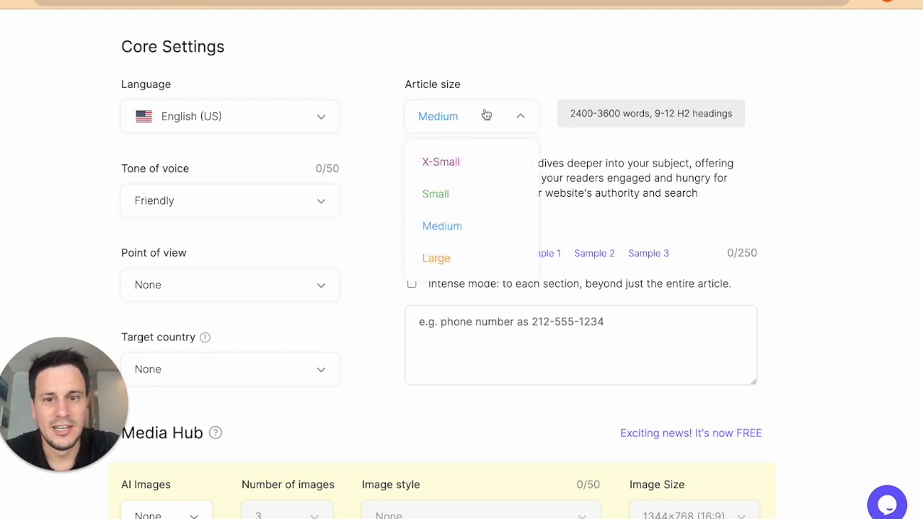
{"action": "left_click", "coordinate": [453, 205]}
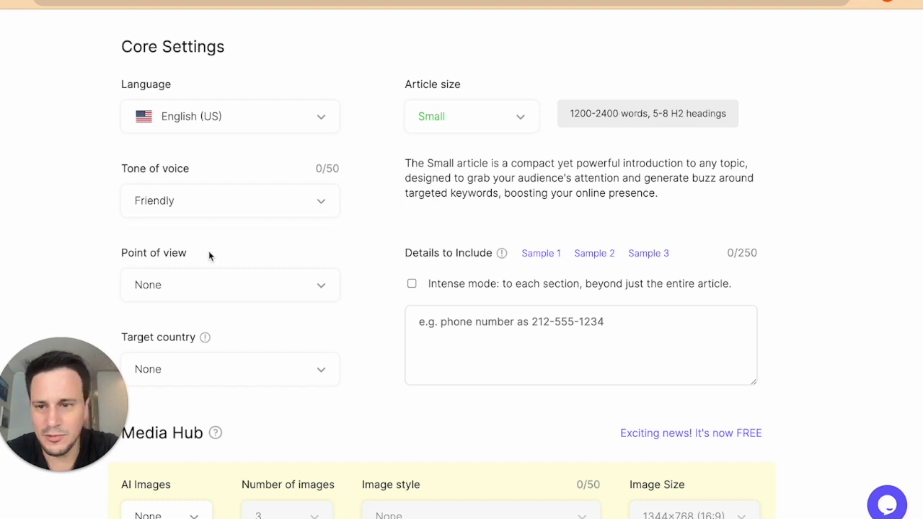
- Set the tone of voice to Informational and the target country to United States
{"action": "scroll", "coordinate": [208, 251], "scroll_direction": "down", "scroll_amount": 1}
{"action": "left_click", "coordinate": [260, 143]}
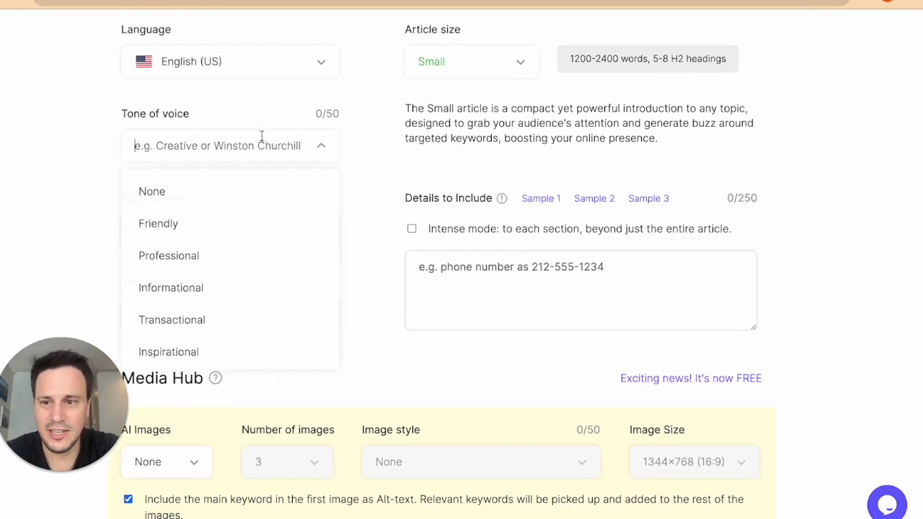
{"action": "left_click", "coordinate": [205, 295]}
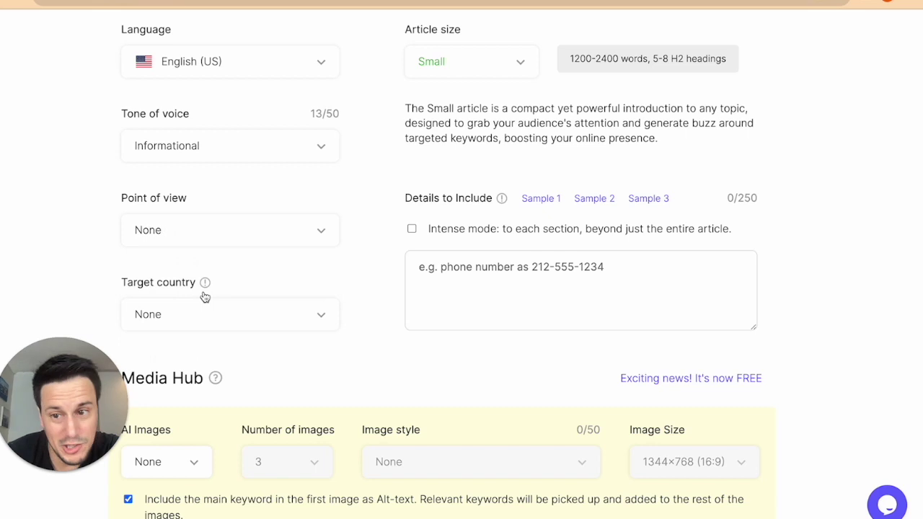
{"action": "left_click", "coordinate": [213, 231]}
{"action": "left_click", "coordinate": [213, 231]}
{"action": "left_click", "coordinate": [240, 316]}
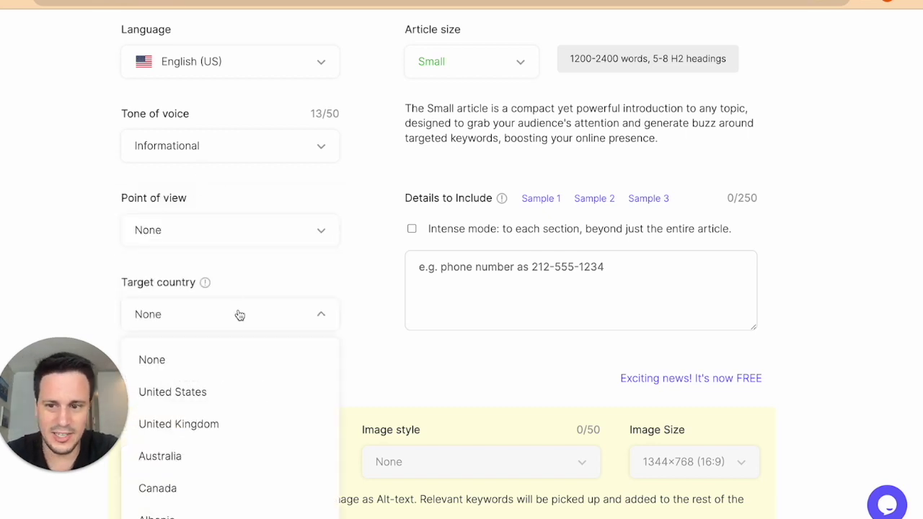
{"action": "left_click", "coordinate": [207, 388]}
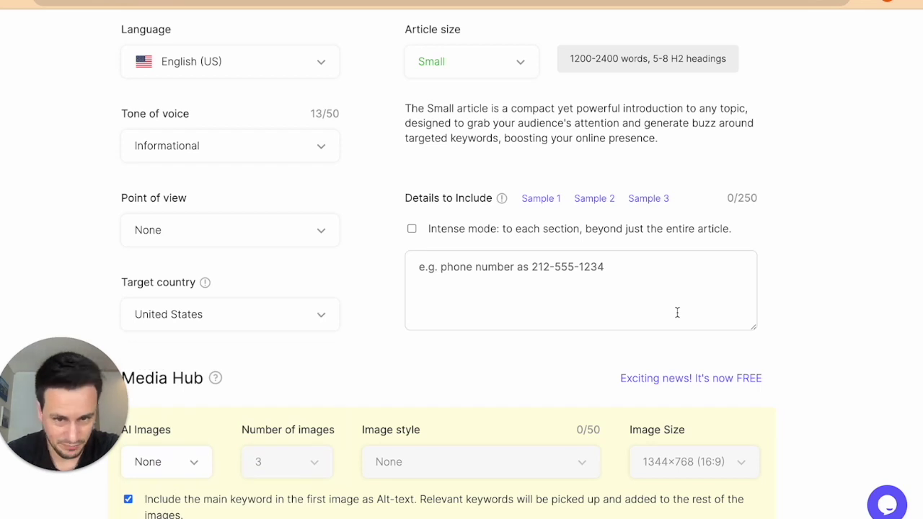
- Set the FAQ option to No in the article structure settings
{"action": "scroll", "coordinate": [678, 314], "scroll_direction": "down", "scroll_amount": 4}
{"action": "scroll", "coordinate": [678, 315], "scroll_direction": "down", "scroll_amount": 1}
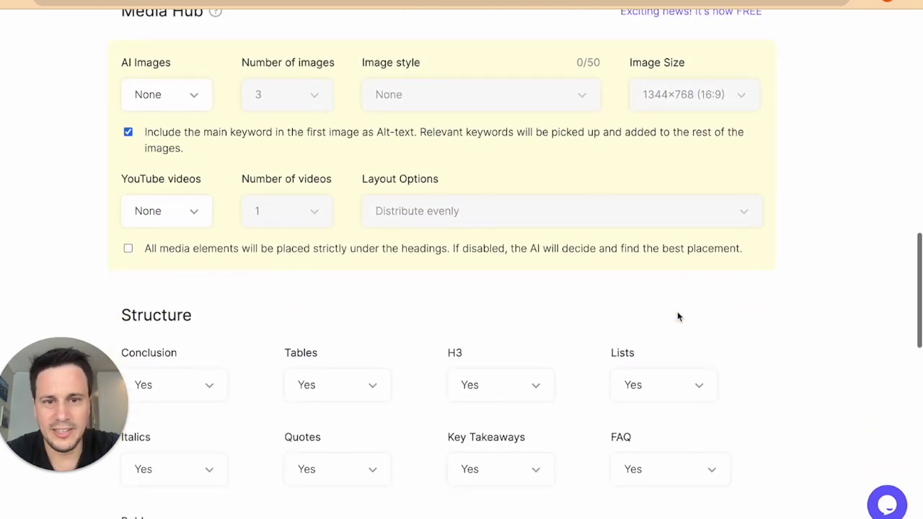
{"action": "scroll", "coordinate": [221, 210], "scroll_direction": "up", "scroll_amount": 2}
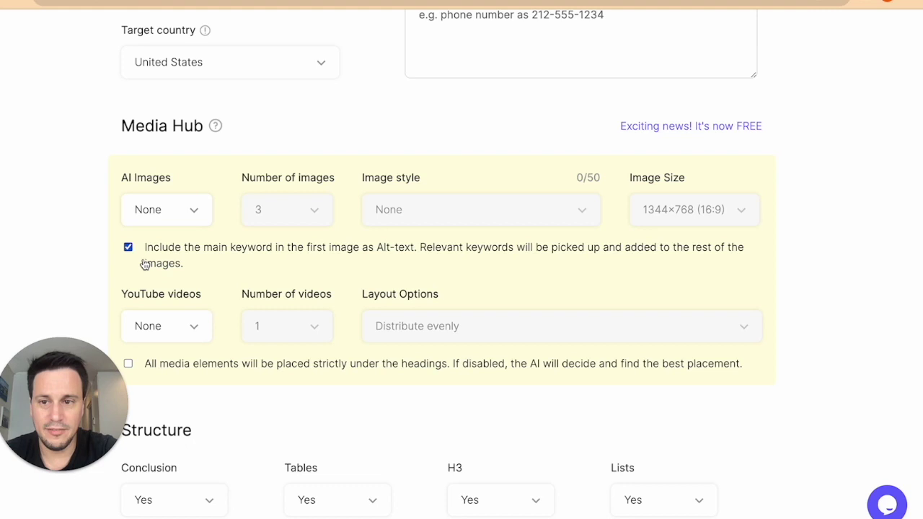
{"action": "scroll", "coordinate": [144, 265], "scroll_direction": "down", "scroll_amount": 2}
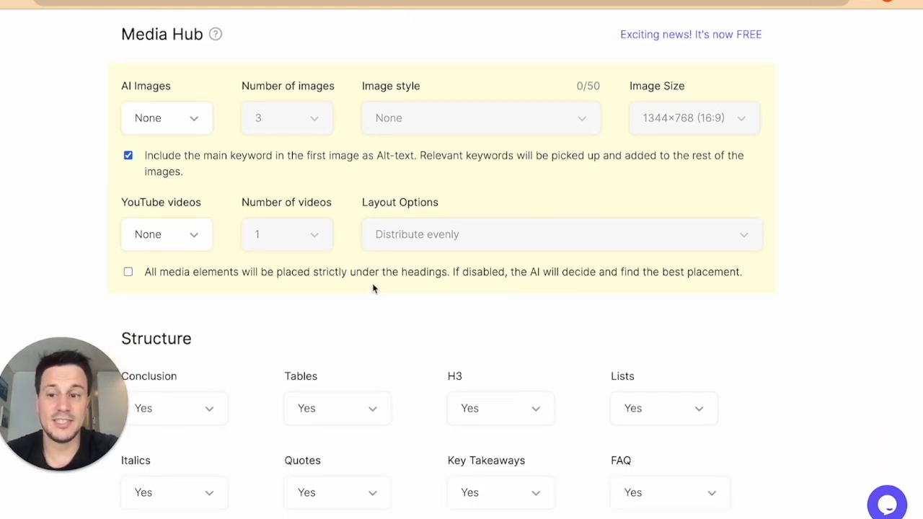
{"action": "scroll", "coordinate": [373, 288], "scroll_direction": "down", "scroll_amount": 1}
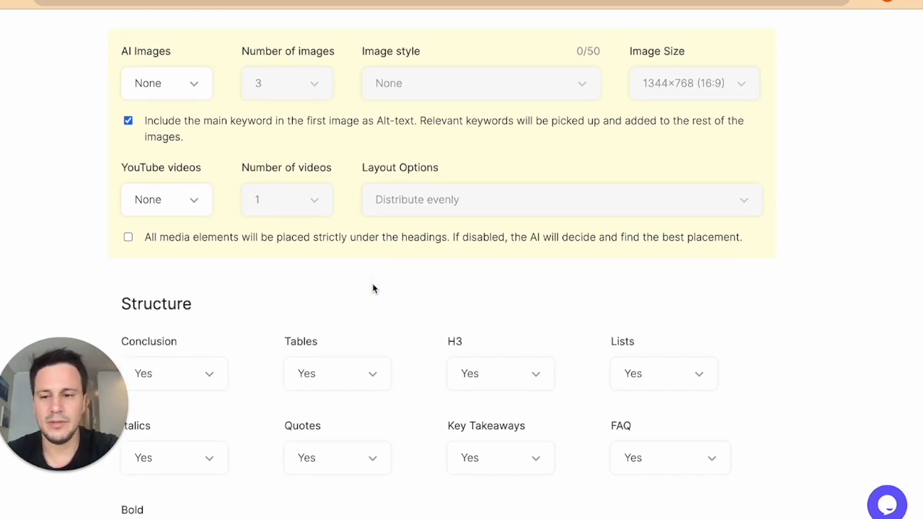
{"action": "scroll", "coordinate": [392, 299], "scroll_direction": "down", "scroll_amount": 5}
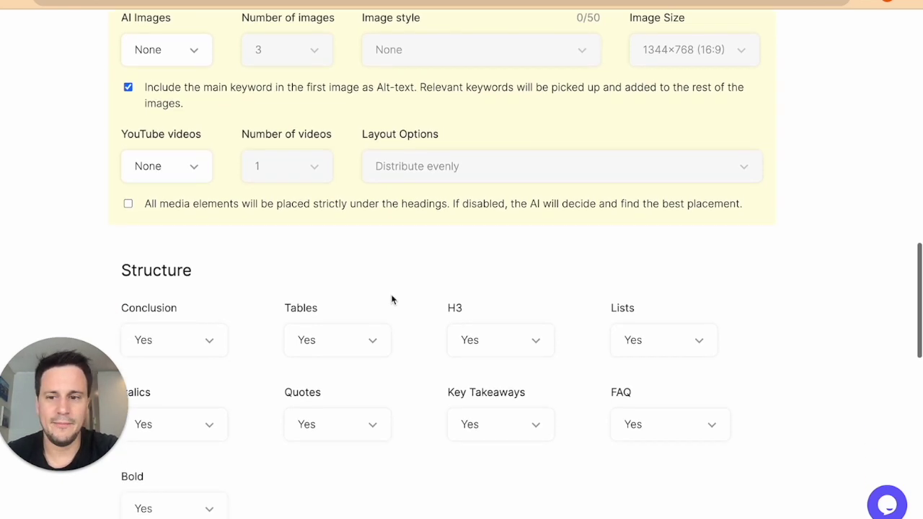
{"action": "scroll", "coordinate": [391, 299], "scroll_direction": "down", "scroll_amount": 1}
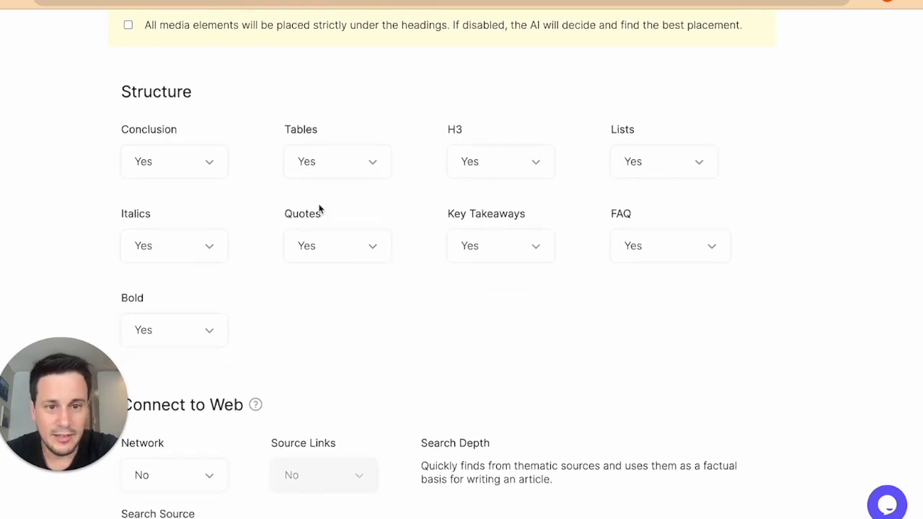
{"action": "left_click", "coordinate": [691, 261]}
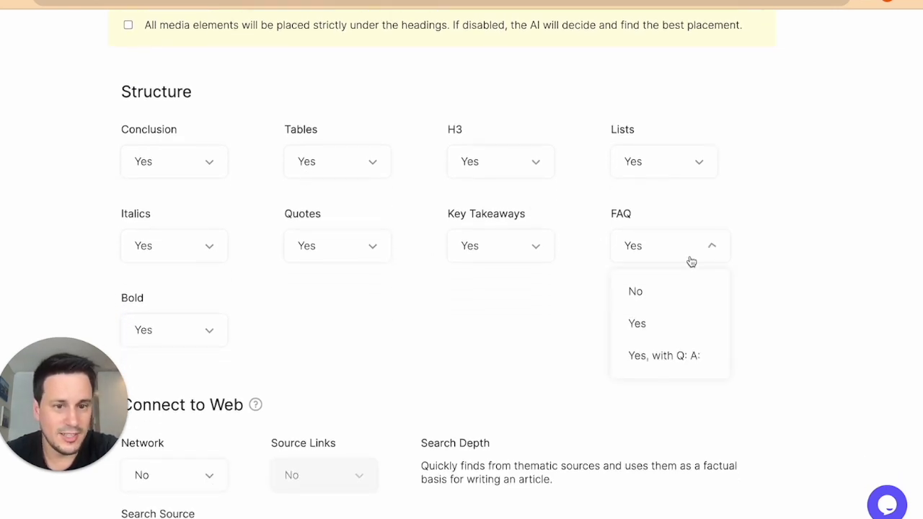
{"action": "left_click", "coordinate": [664, 302]}
- Set the Tables option to No in the article structure settings
{"action": "scroll", "coordinate": [313, 249], "scroll_direction": "down", "scroll_amount": 3}
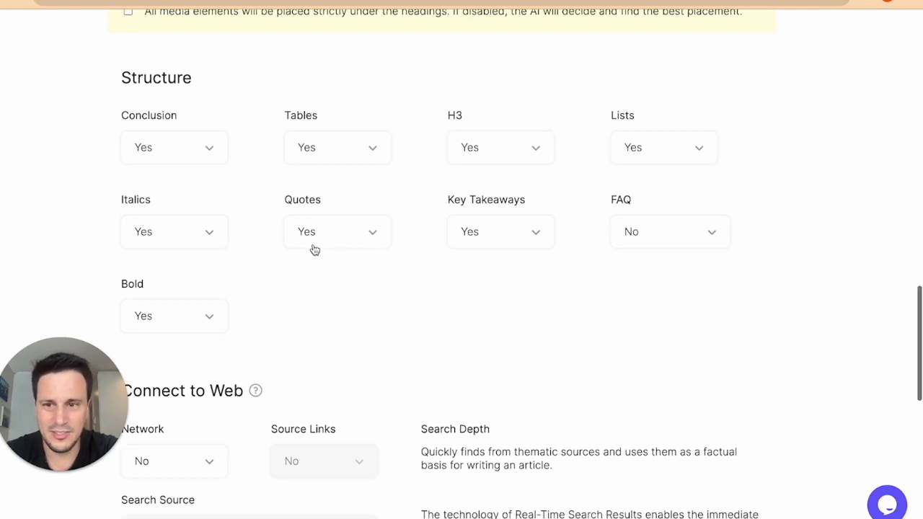
{"action": "scroll", "coordinate": [313, 249], "scroll_direction": "up", "scroll_amount": 1}
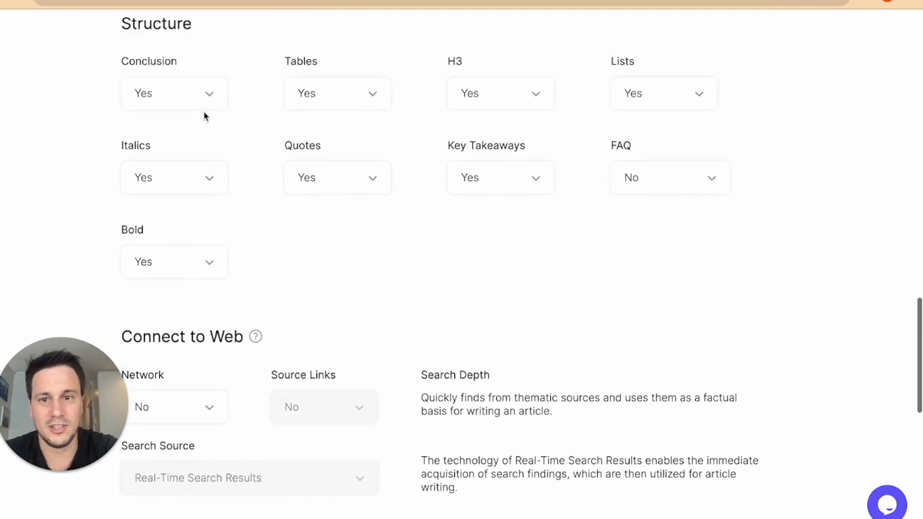
{"action": "scroll", "coordinate": [440, 346], "scroll_direction": "down", "scroll_amount": 1}
{"action": "scroll", "coordinate": [441, 347], "scroll_direction": "up", "scroll_amount": 1}
{"action": "scroll", "coordinate": [442, 346], "scroll_direction": "up", "scroll_amount": 5}
{"action": "left_click", "coordinate": [373, 298]}
{"action": "left_click", "coordinate": [306, 342]}
- Try to enable WordPress publication for the generated articles, and dismiss the site connection request
{"action": "scroll", "coordinate": [444, 390], "scroll_direction": "down", "scroll_amount": 9}
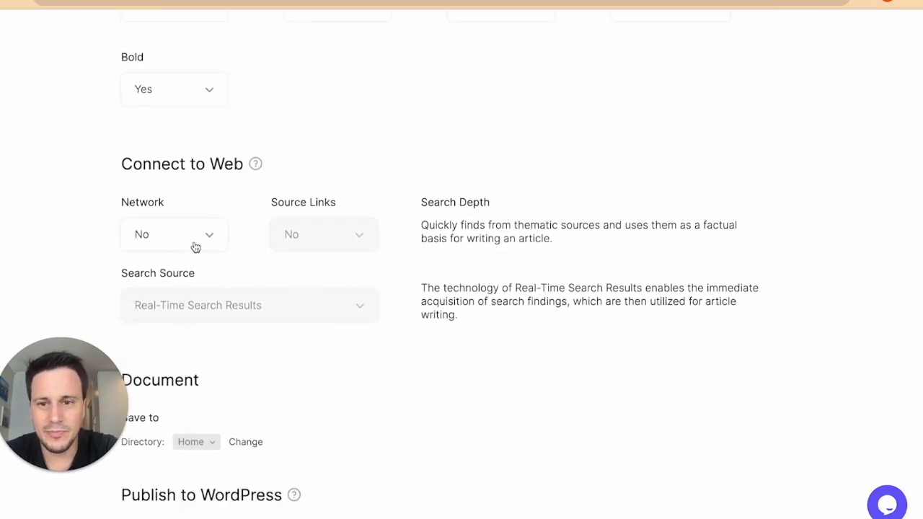
{"action": "scroll", "coordinate": [195, 247], "scroll_direction": "down", "scroll_amount": 1}
{"action": "scroll", "coordinate": [322, 140], "scroll_direction": "down", "scroll_amount": 8}
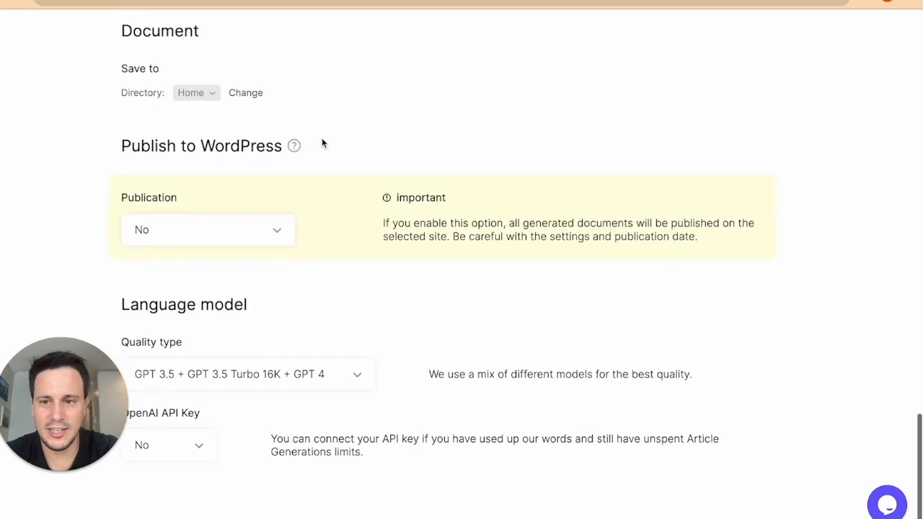
{"action": "left_click", "coordinate": [247, 239]}
{"action": "left_click", "coordinate": [180, 307]}
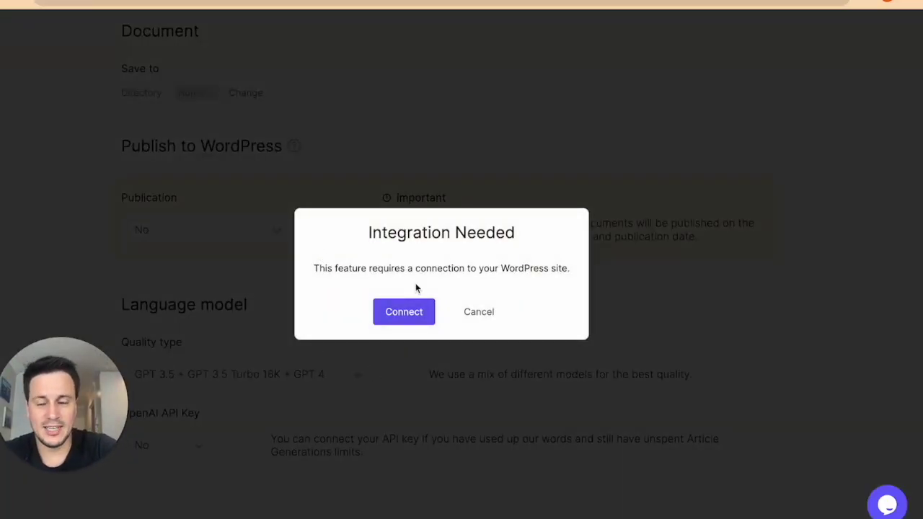
{"action": "left_click", "coordinate": [479, 312]}
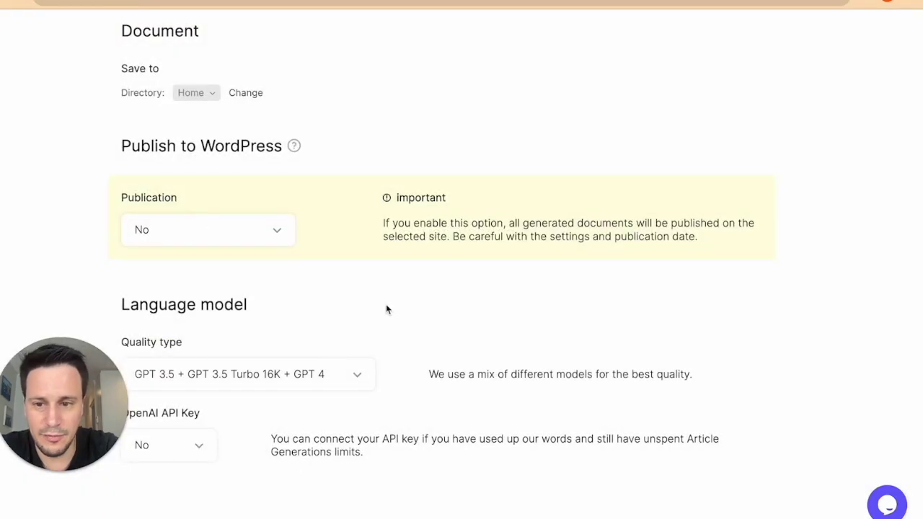
- Run the bulk generation for the listed fitness apparel articles
{"action": "scroll", "coordinate": [385, 309], "scroll_direction": "down", "scroll_amount": 1}
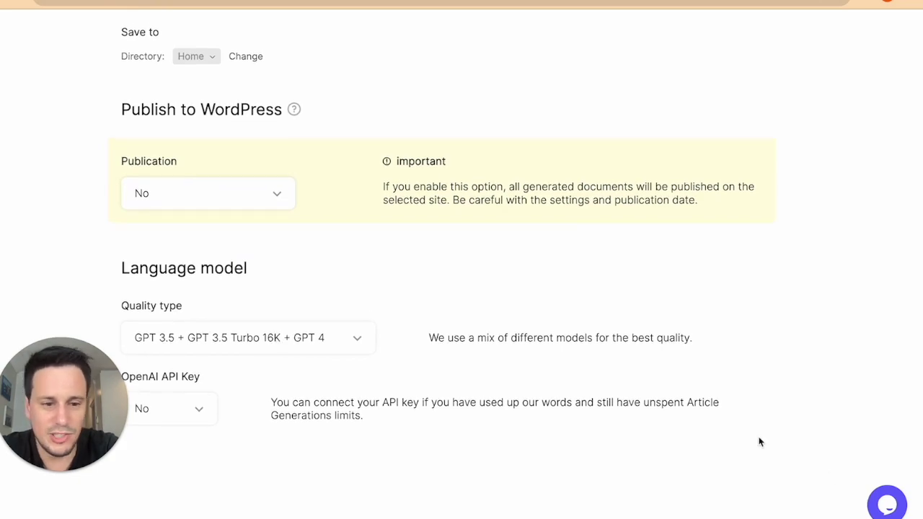
{"action": "scroll", "coordinate": [640, 249], "scroll_direction": "up", "scroll_amount": 20}
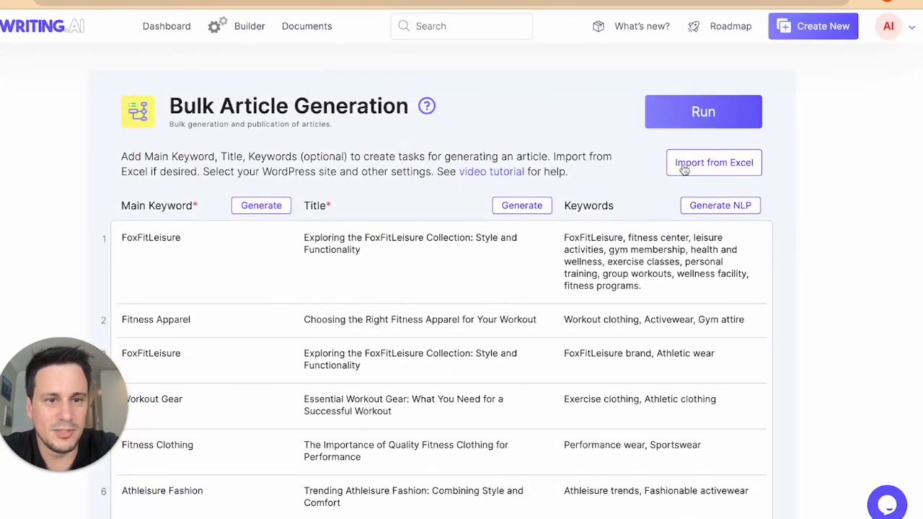
{"action": "left_click", "coordinate": [732, 125]}
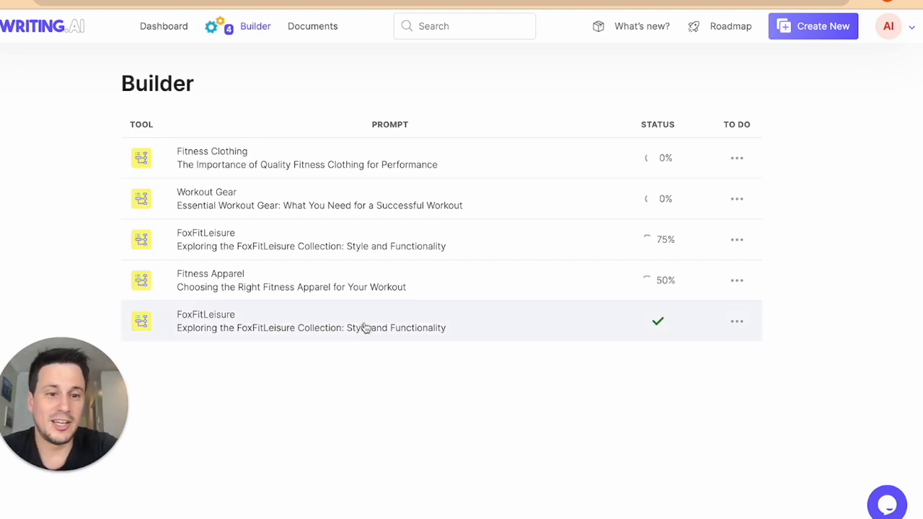
- Open the finished article "Exploring the FoxFitLeisure Collection: Style and Functionality" and skim its opening
{"action": "left_click", "coordinate": [530, 302]}
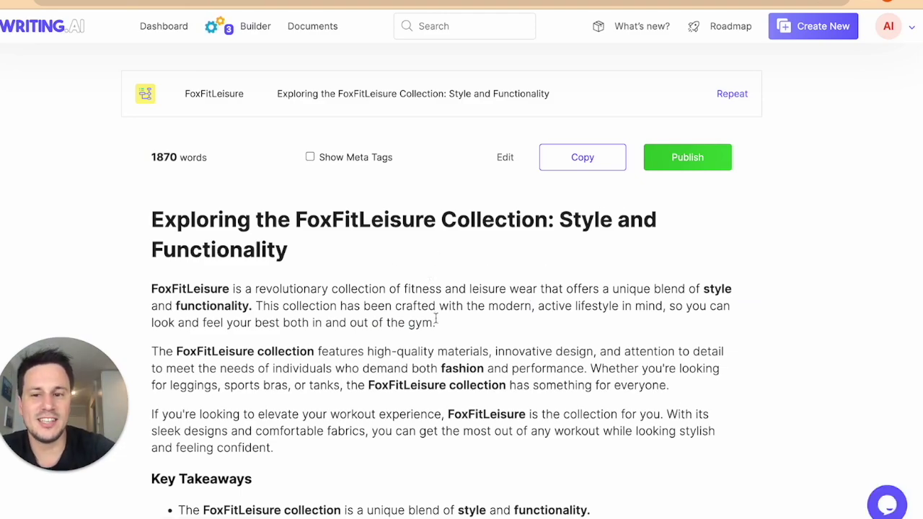
{"action": "scroll", "coordinate": [436, 319], "scroll_direction": "down", "scroll_amount": 3}
{"action": "scroll", "coordinate": [436, 320], "scroll_direction": "up", "scroll_amount": 5}
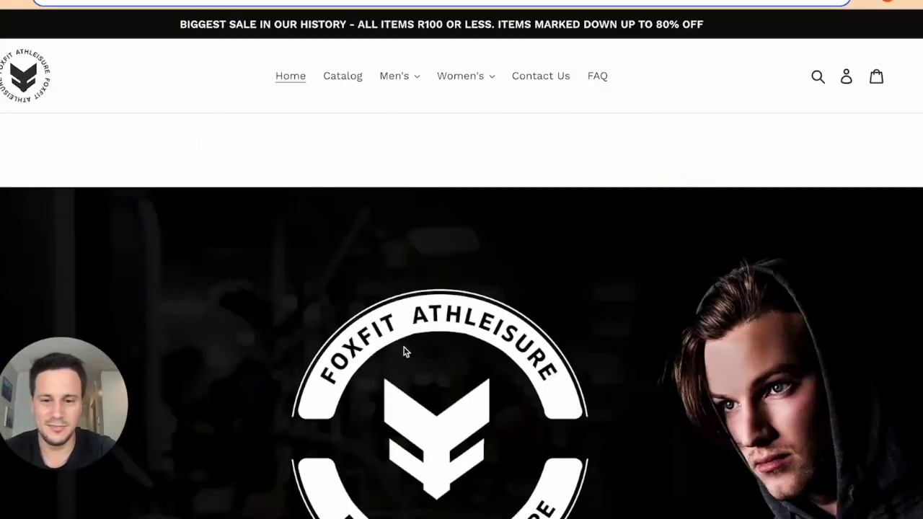
- Examine the FoxFit Athleisure store's home page and its featured collection for comparison with the article
{"action": "scroll", "coordinate": [405, 351], "scroll_direction": "down", "scroll_amount": 10}
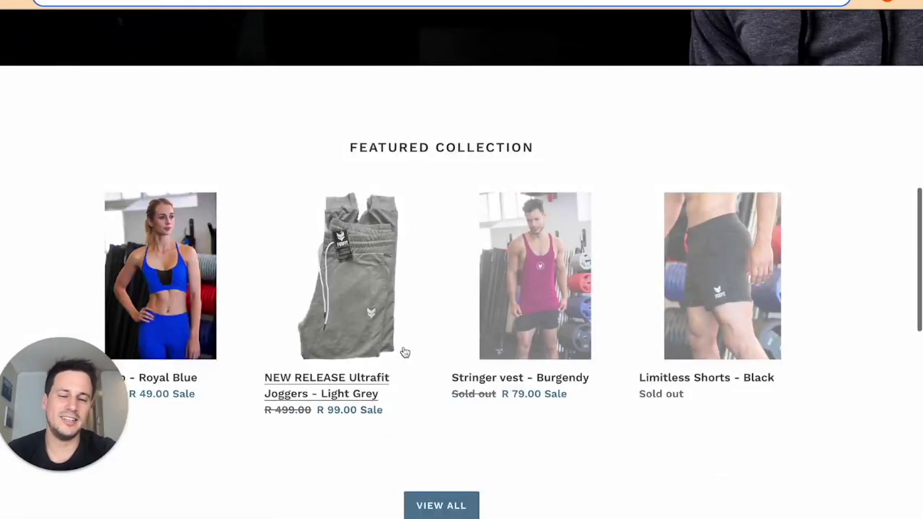
{"action": "scroll", "coordinate": [404, 352], "scroll_direction": "down", "scroll_amount": 5}
{"action": "scroll", "coordinate": [404, 352], "scroll_direction": "up", "scroll_amount": 15}
{"action": "scroll", "coordinate": [405, 352], "scroll_direction": "down", "scroll_amount": 6}
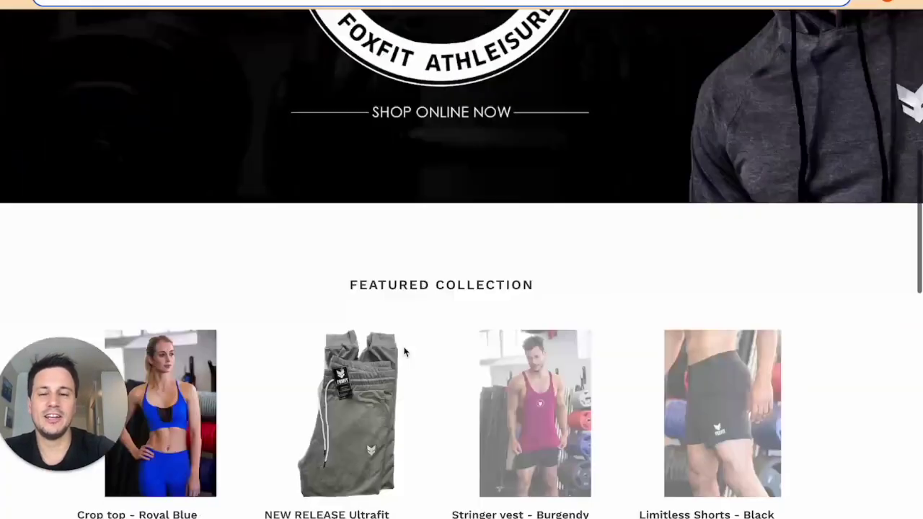
{"action": "scroll", "coordinate": [404, 352], "scroll_direction": "up", "scroll_amount": 3}
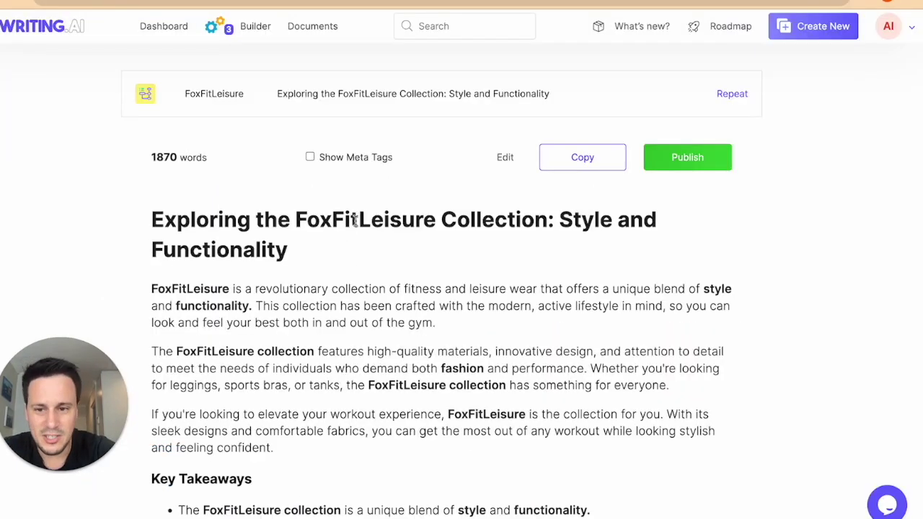
- Read through the generated FoxFitLeisure article, checking its key takeaways, section headings, customer quotes and body text
{"action": "scroll", "coordinate": [347, 335], "scroll_direction": "down", "scroll_amount": 5}
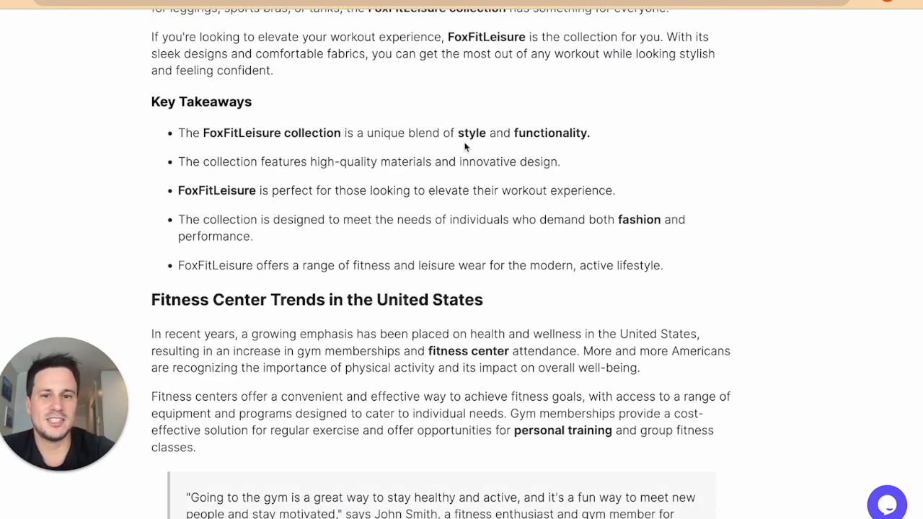
{"action": "scroll", "coordinate": [598, 253], "scroll_direction": "down", "scroll_amount": 3}
{"action": "scroll", "coordinate": [334, 112], "scroll_direction": "down", "scroll_amount": 1}
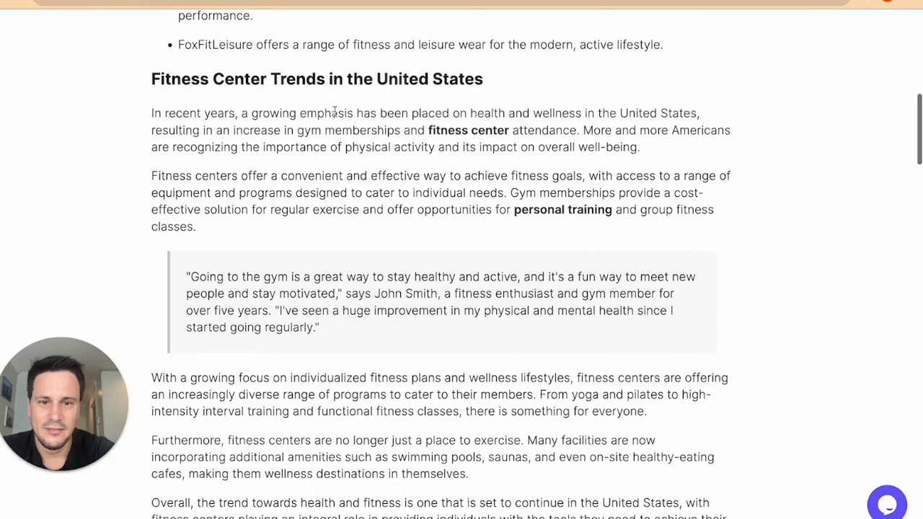
{"action": "scroll", "coordinate": [261, 150], "scroll_direction": "down", "scroll_amount": 2}
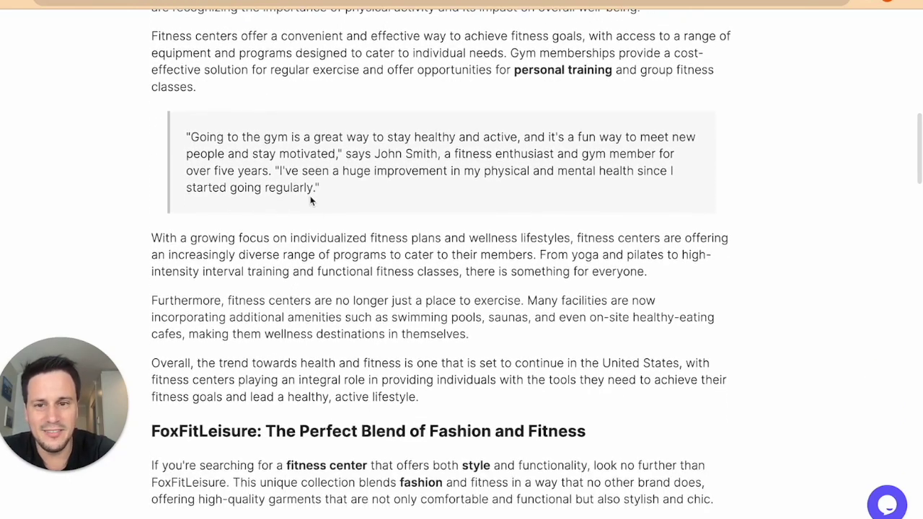
{"action": "triple_click", "coordinate": [337, 192]}
{"action": "left_click", "coordinate": [334, 199]}
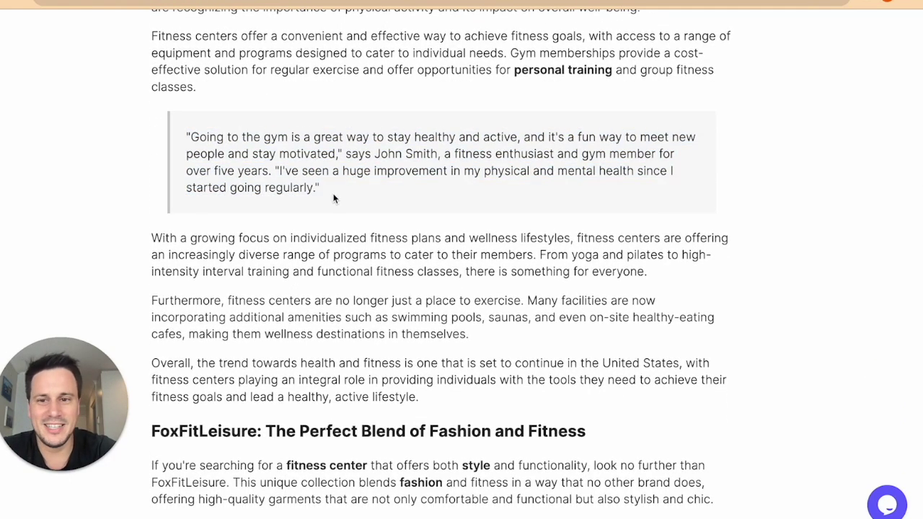
{"action": "scroll", "coordinate": [335, 202], "scroll_direction": "down", "scroll_amount": 4}
{"action": "left_click_drag", "start_coordinate": [332, 134], "coordinate": [586, 153]}
{"action": "scroll", "coordinate": [586, 153], "scroll_direction": "down", "scroll_amount": 14}
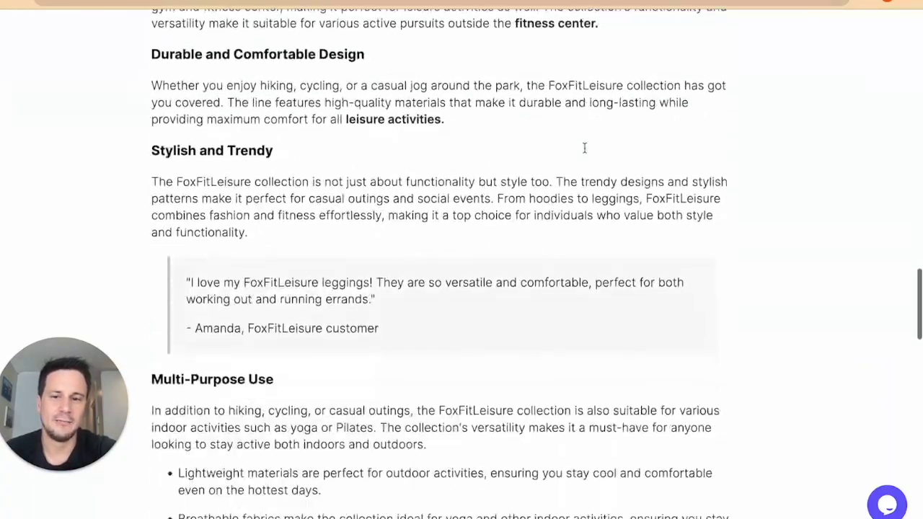
{"action": "scroll", "coordinate": [586, 153], "scroll_direction": "down", "scroll_amount": 16}
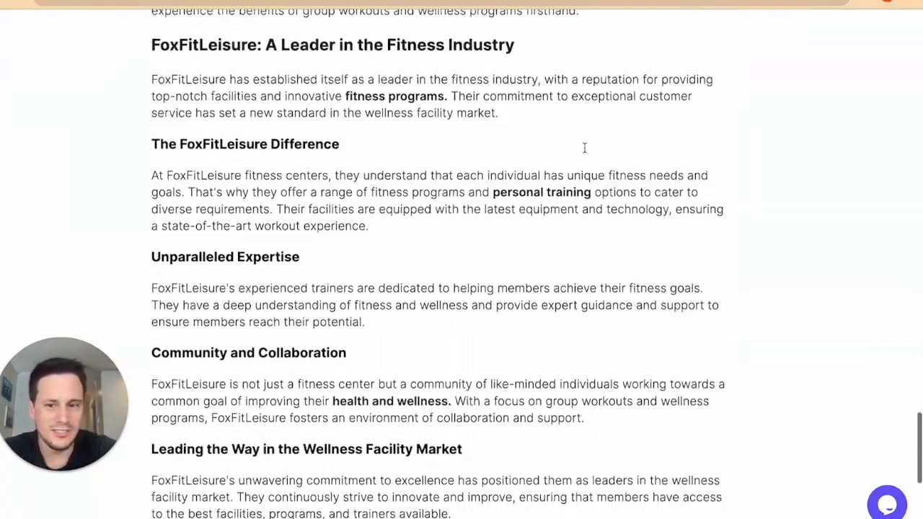
- Skim the rest of the FoxFitLeisure article through its conclusion, reviewing the fitness industry, multi-purpose use and group workout sections
{"action": "scroll", "coordinate": [586, 153], "scroll_direction": "down", "scroll_amount": 1}
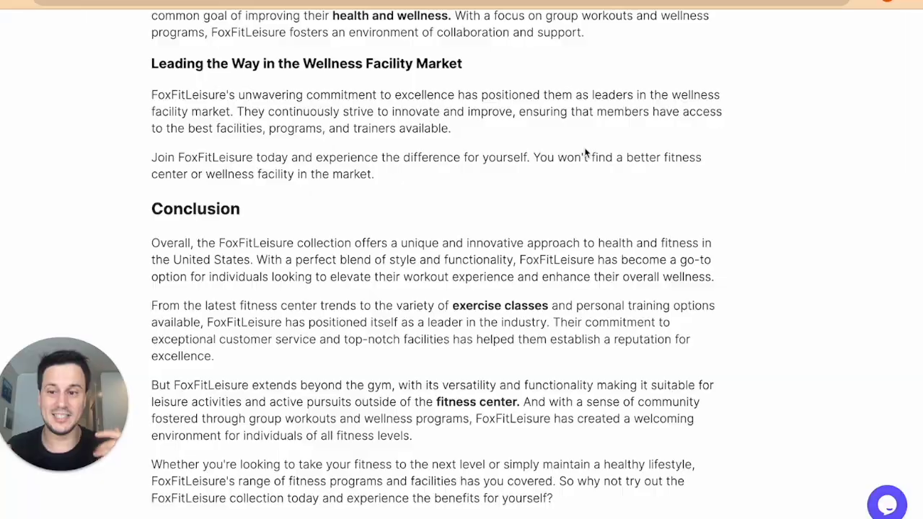
{"action": "scroll", "coordinate": [586, 153], "scroll_direction": "up", "scroll_amount": 20}
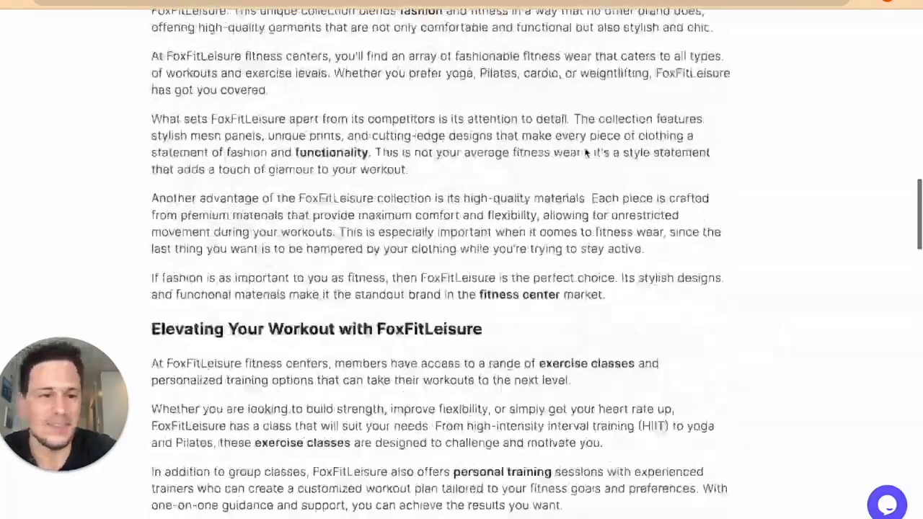
{"action": "scroll", "coordinate": [586, 153], "scroll_direction": "down", "scroll_amount": 20}
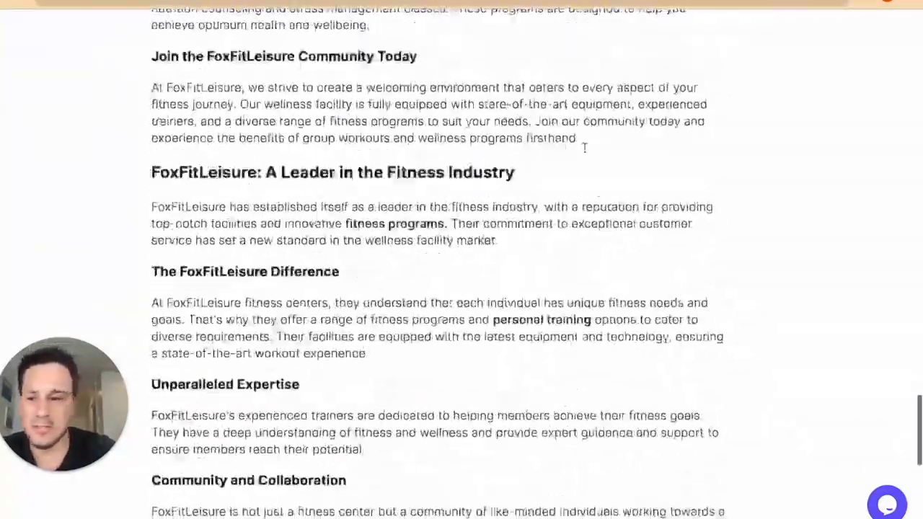
{"action": "scroll", "coordinate": [586, 153], "scroll_direction": "up", "scroll_amount": 15}
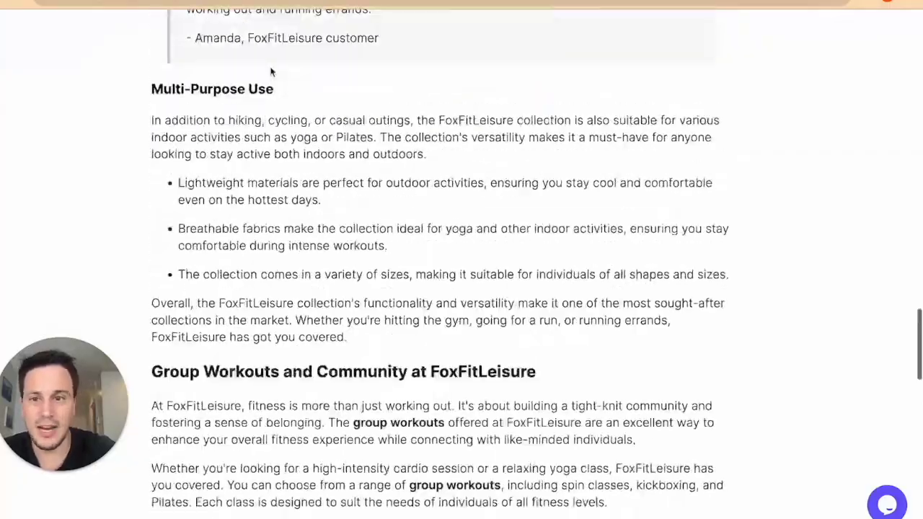
{"action": "scroll", "coordinate": [361, 222], "scroll_direction": "down", "scroll_amount": 10}
{"action": "scroll", "coordinate": [363, 226], "scroll_direction": "up", "scroll_amount": 9}
{"action": "scroll", "coordinate": [362, 226], "scroll_direction": "up", "scroll_amount": 20}
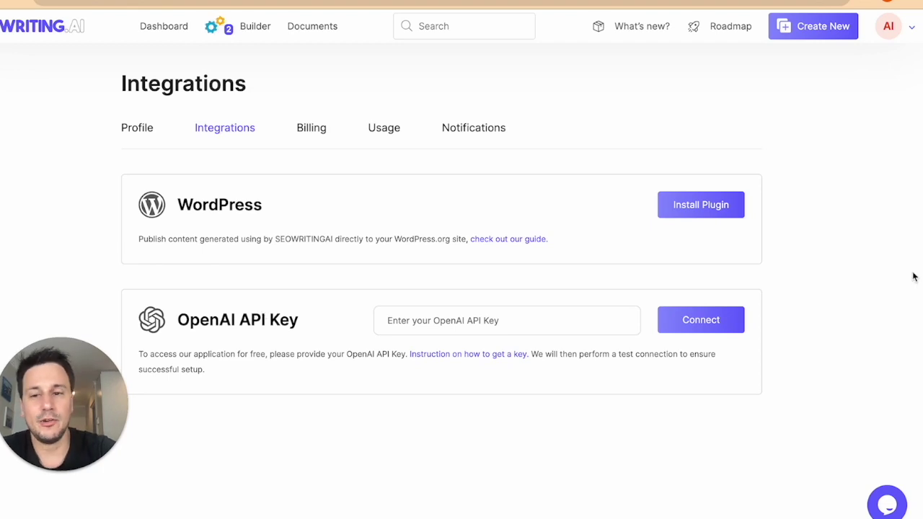
- Open the WordPress plugin guide from the integrations page and examine its version history and instructions for installing from a .zip archive
{"action": "left_click", "coordinate": [721, 207]}
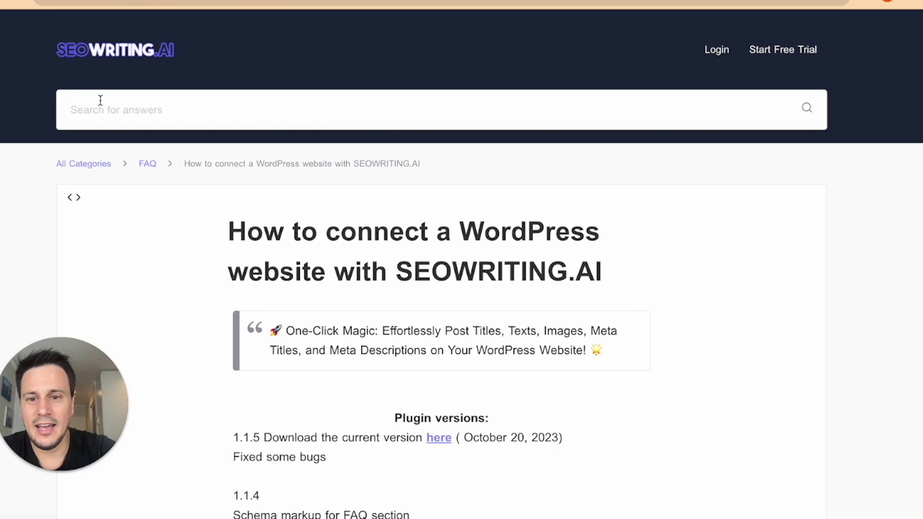
{"action": "scroll", "coordinate": [488, 339], "scroll_direction": "down", "scroll_amount": 3}
{"action": "scroll", "coordinate": [487, 339], "scroll_direction": "down", "scroll_amount": 10}
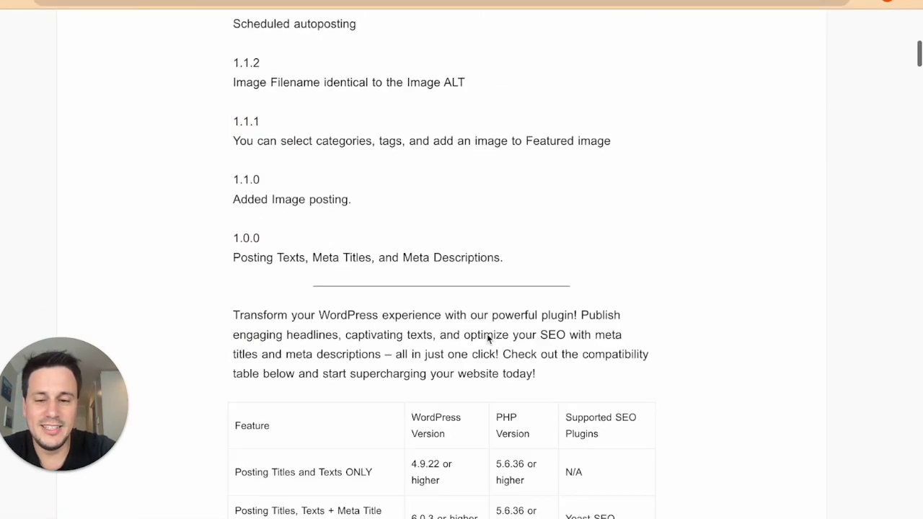
{"action": "scroll", "coordinate": [487, 334], "scroll_direction": "down", "scroll_amount": 1}
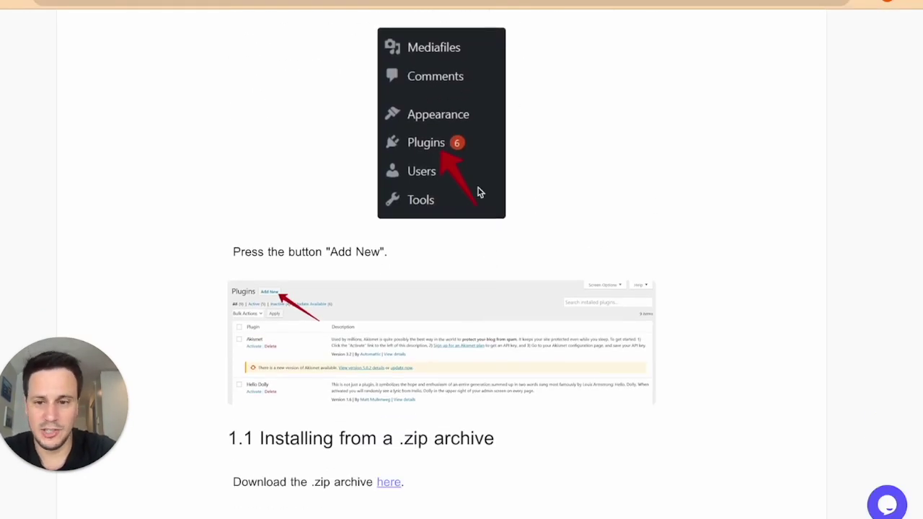
{"action": "scroll", "coordinate": [478, 194], "scroll_direction": "down", "scroll_amount": 2}
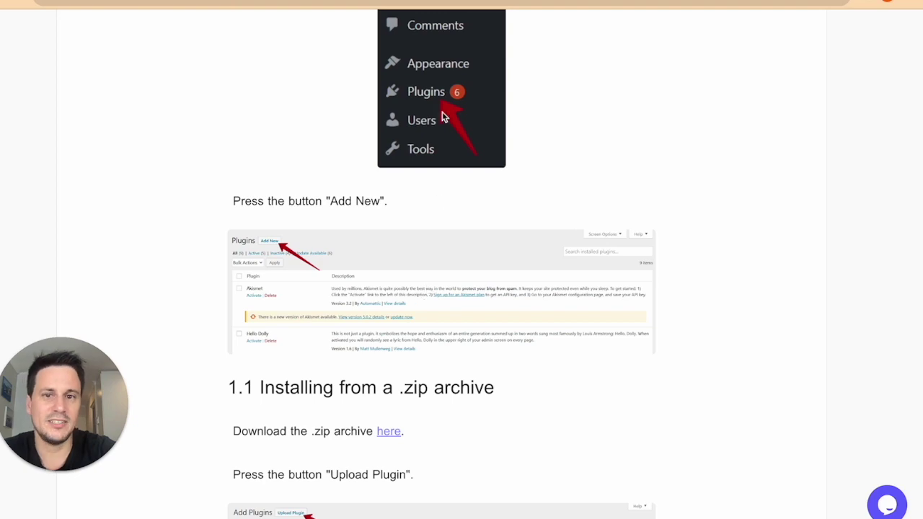
{"action": "scroll", "coordinate": [444, 118], "scroll_direction": "up", "scroll_amount": 4}
{"action": "scroll", "coordinate": [444, 118], "scroll_direction": "down", "scroll_amount": 2}
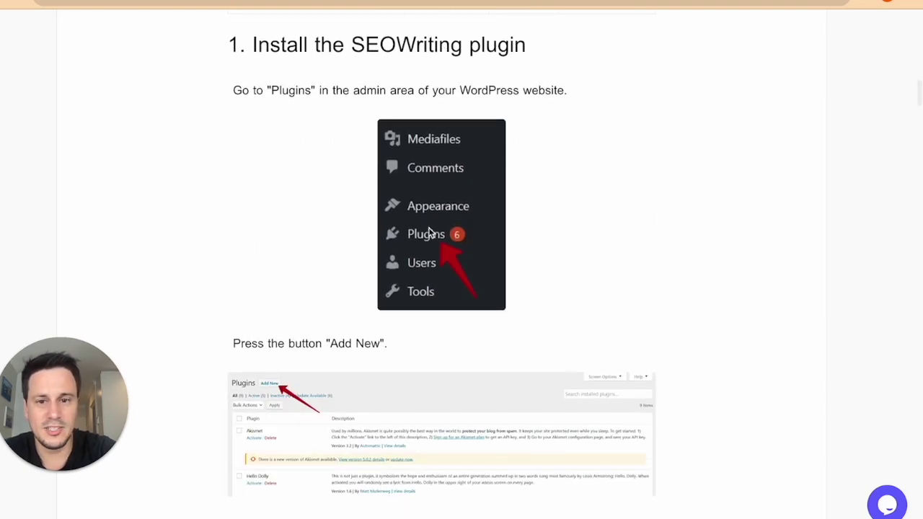
{"action": "scroll", "coordinate": [428, 233], "scroll_direction": "down", "scroll_amount": 10}
{"action": "scroll", "coordinate": [428, 233], "scroll_direction": "up", "scroll_amount": 3}
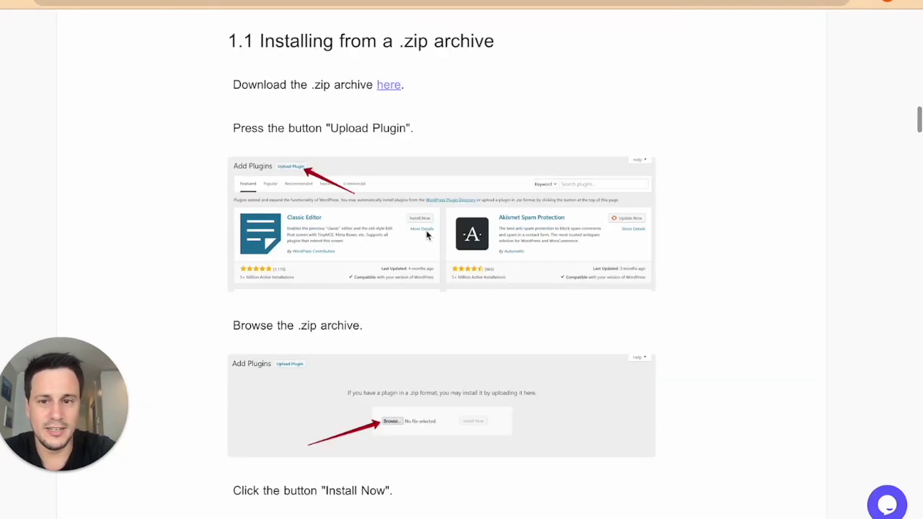
- Read the guide's remaining instructions on activating the plugin and connecting the WordPress website to SEOWRITING.AI
{"action": "scroll", "coordinate": [278, 232], "scroll_direction": "down", "scroll_amount": 9}
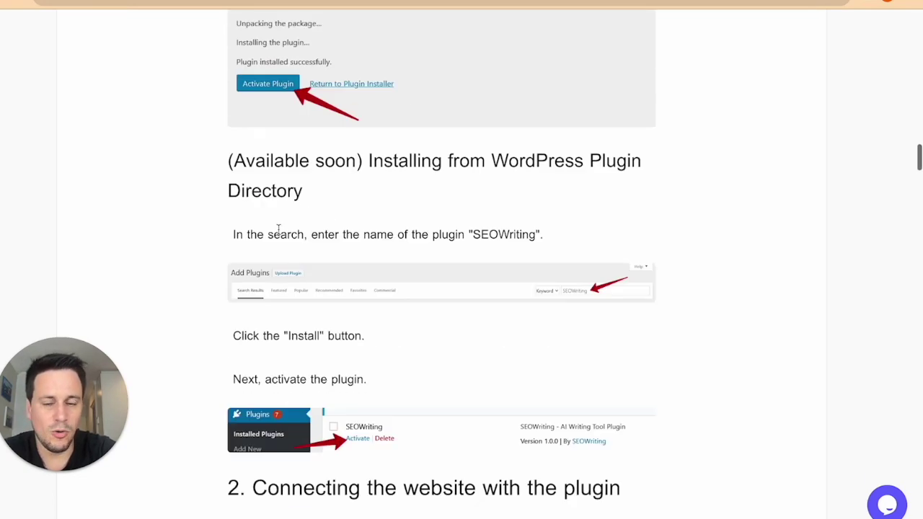
{"action": "scroll", "coordinate": [279, 229], "scroll_direction": "down", "scroll_amount": 5}
{"action": "scroll", "coordinate": [280, 234], "scroll_direction": "down", "scroll_amount": 4}
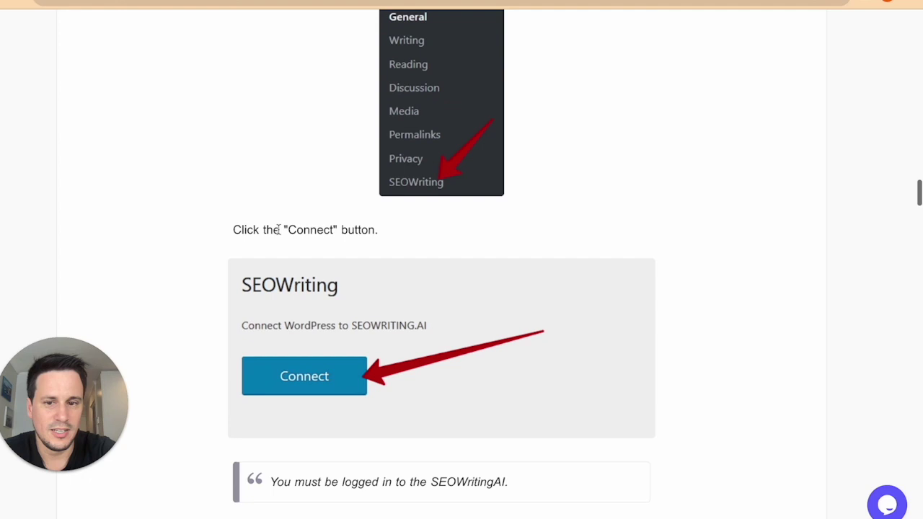
{"action": "scroll", "coordinate": [278, 233], "scroll_direction": "down", "scroll_amount": 7}
{"action": "scroll", "coordinate": [554, 217], "scroll_direction": "up", "scroll_amount": 20}
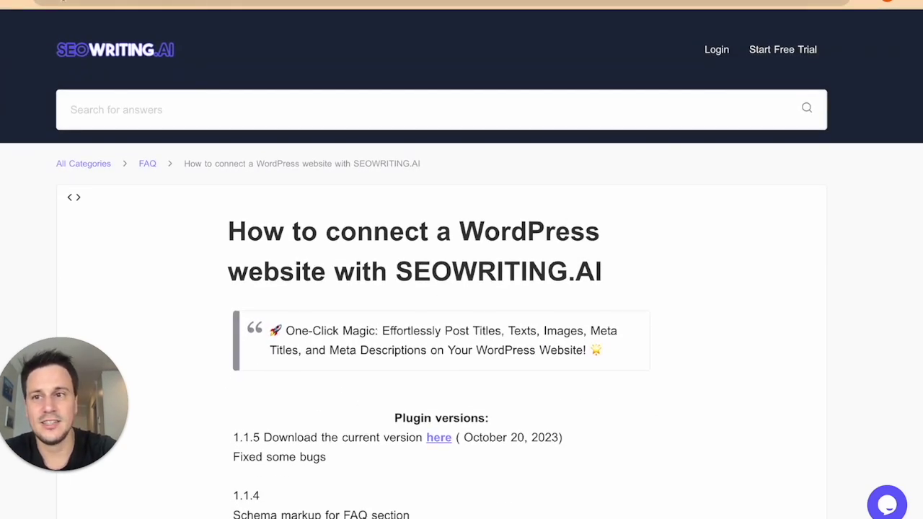
- Return to the SEOWriting.ai account and open its Integrations page from the account options
{"action": "left_click", "coordinate": [52, 7]}
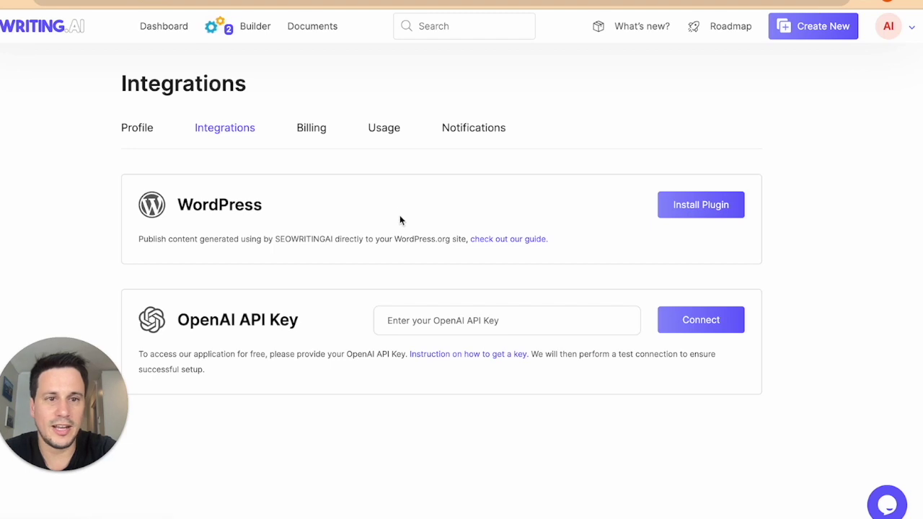
{"action": "left_click", "coordinate": [898, 36]}
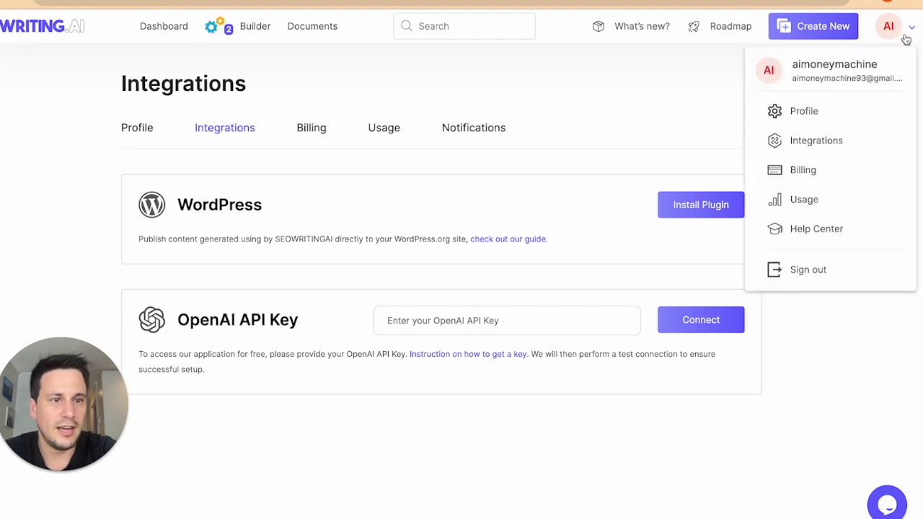
{"action": "left_click", "coordinate": [818, 141]}
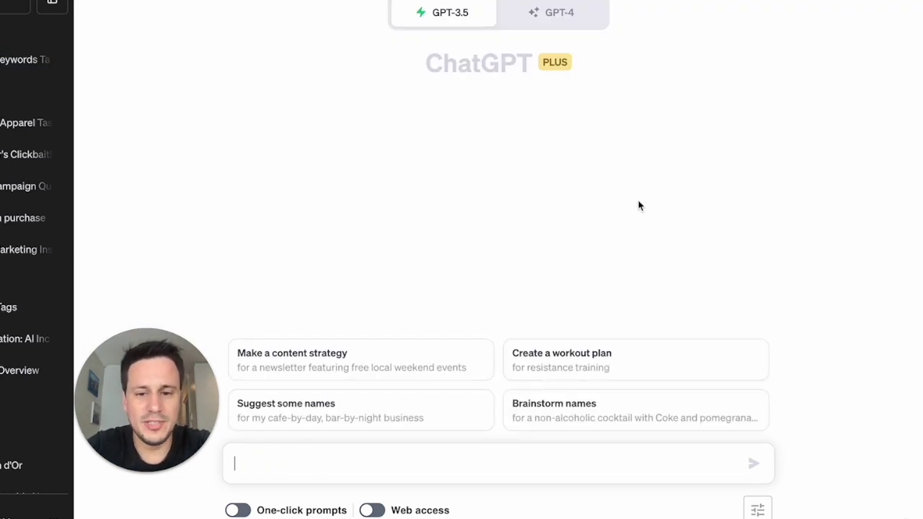
- In ChatGPT, enable One-click prompts and select the "SEO Optimized Article with 100% UniqueHuman Written Style" prompt
{"action": "left_click", "coordinate": [247, 511]}
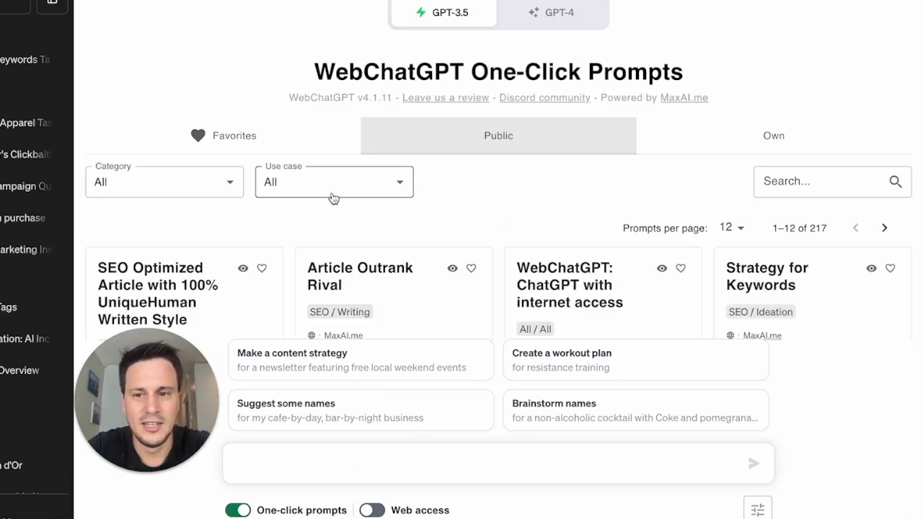
{"action": "scroll", "coordinate": [333, 198], "scroll_direction": "down", "scroll_amount": 3}
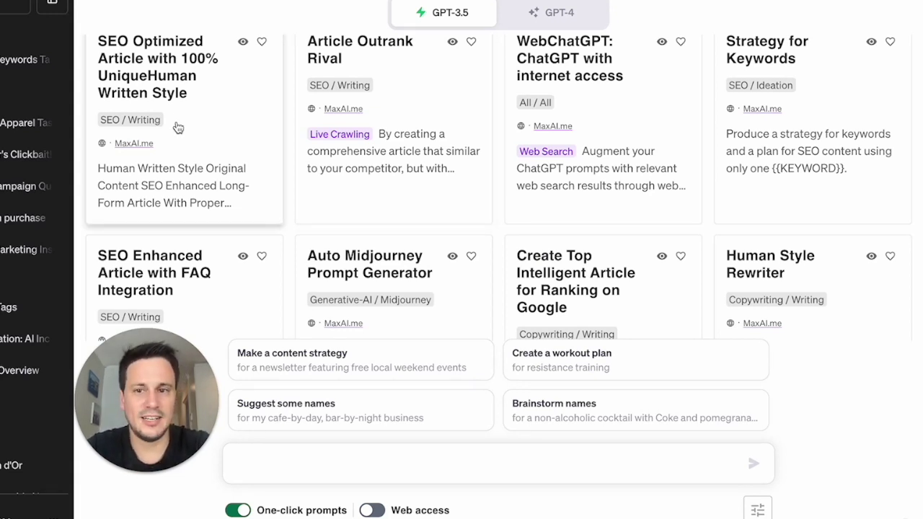
{"action": "left_click", "coordinate": [162, 78]}
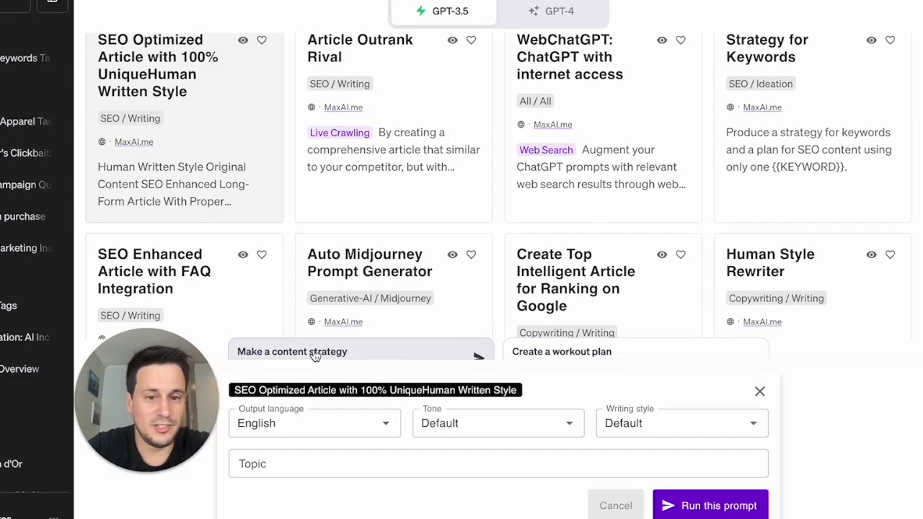
{"action": "scroll", "coordinate": [375, 257], "scroll_direction": "down", "scroll_amount": 3}
{"action": "scroll", "coordinate": [375, 257], "scroll_direction": "up", "scroll_amount": 6}
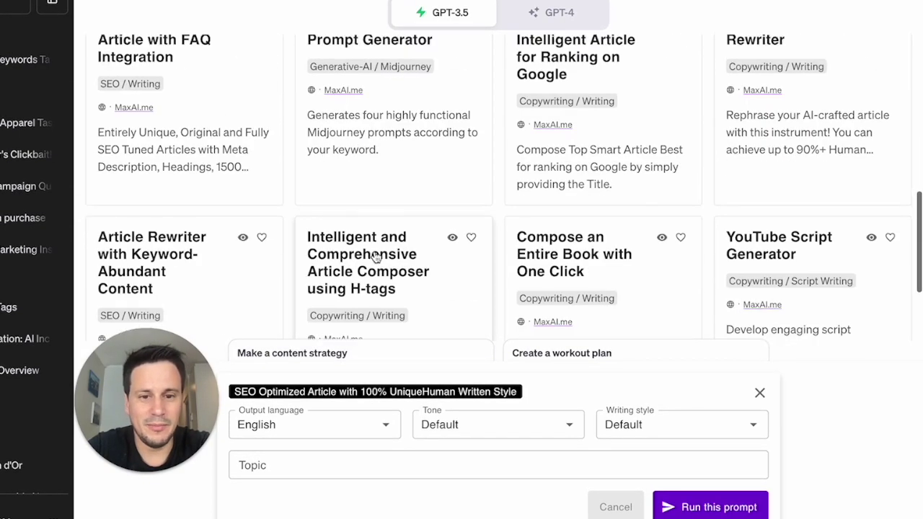
{"action": "scroll", "coordinate": [373, 257], "scroll_direction": "down", "scroll_amount": 5}
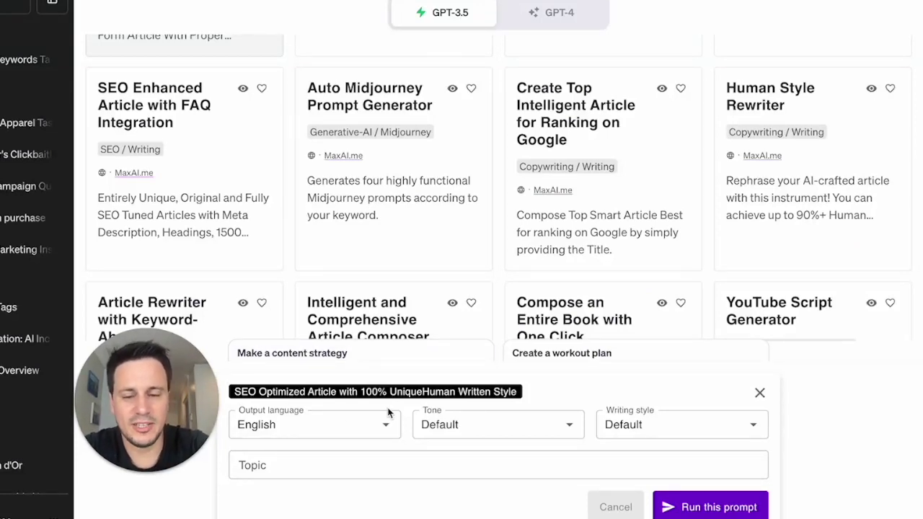
- Set the prompt's tone to Confident and its writing style to Descriptive, keeping English as the output language
{"action": "left_click", "coordinate": [358, 426]}
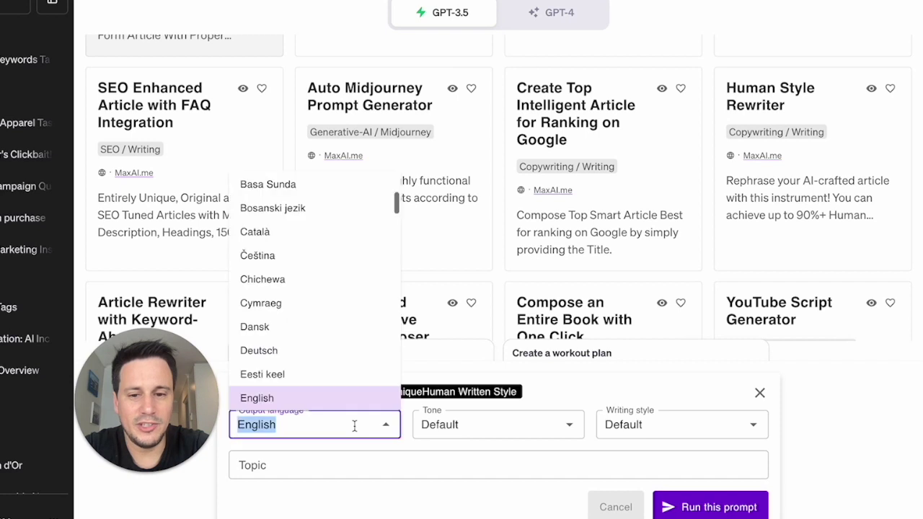
{"action": "left_click", "coordinate": [488, 424]}
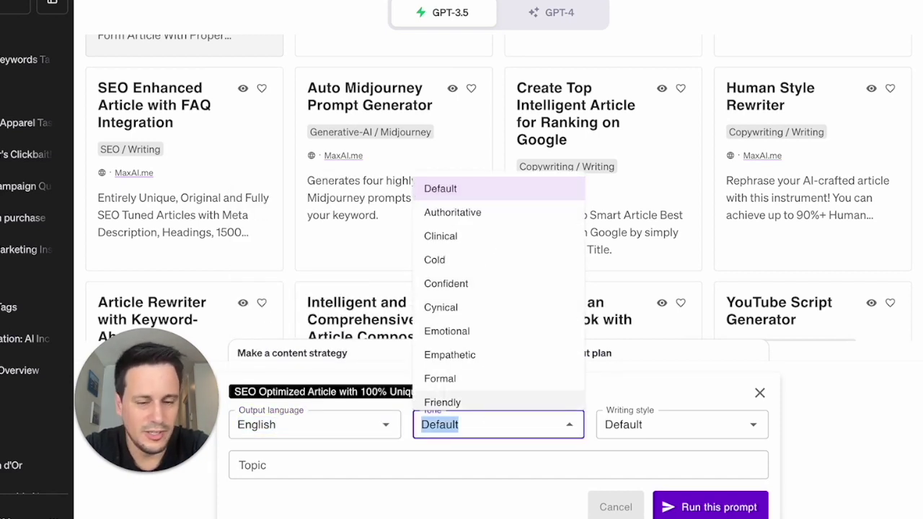
{"action": "left_click", "coordinate": [464, 515]}
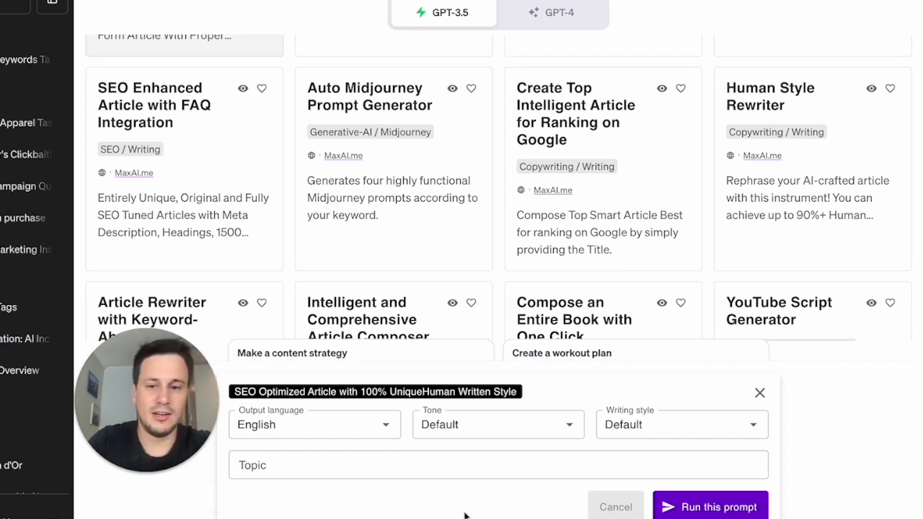
{"action": "left_click", "coordinate": [542, 427]}
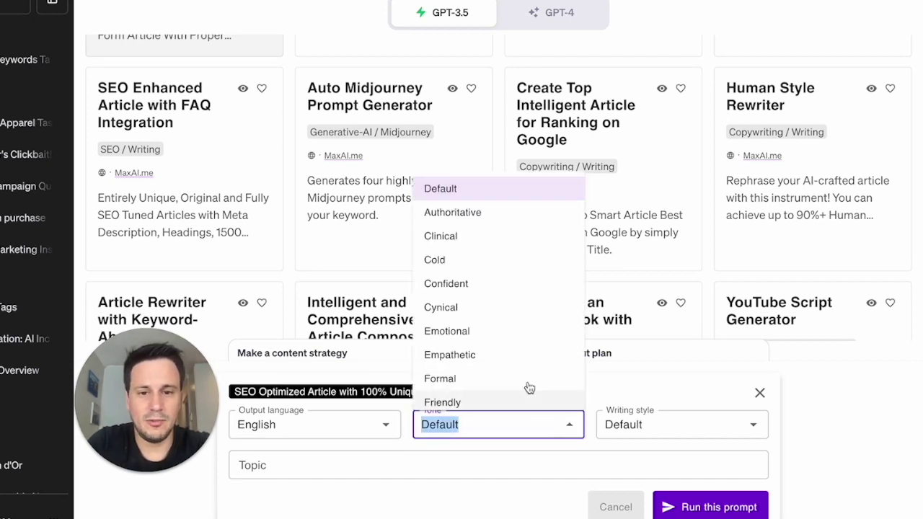
{"action": "left_click", "coordinate": [509, 283]}
{"action": "left_click", "coordinate": [687, 426]}
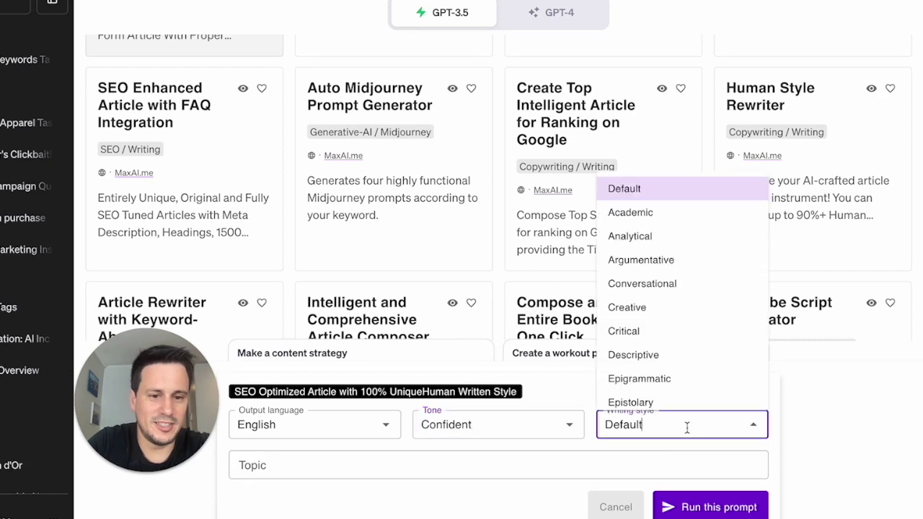
{"action": "left_click", "coordinate": [675, 355]}
- Enter "FoxFit athlesiure Fitness Apparel" as the topic and run the SEO article prompt
{"action": "left_click", "coordinate": [405, 464]}
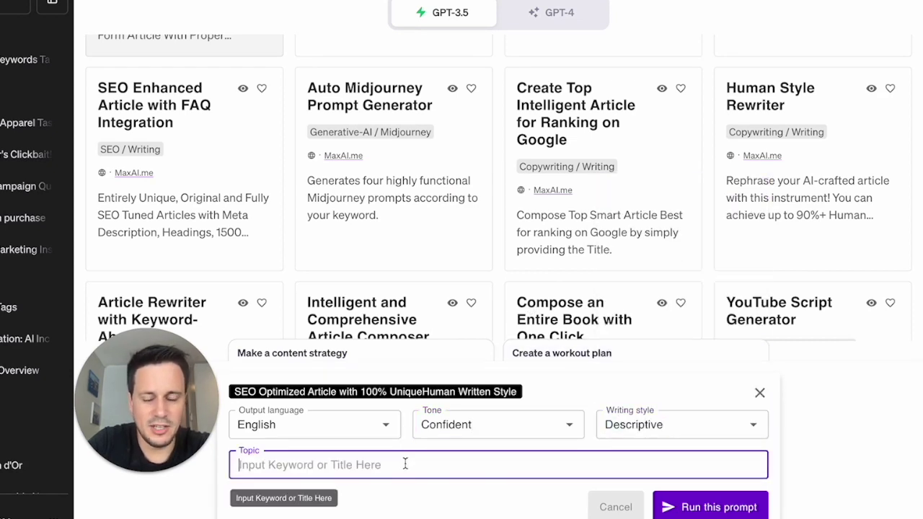
{"action": "type", "text": "Foxfit"}
{"action": "key", "text": "BackSpace"}
{"action": "key", "text": "BackSpace"}
{"action": "type", "text": "F"}
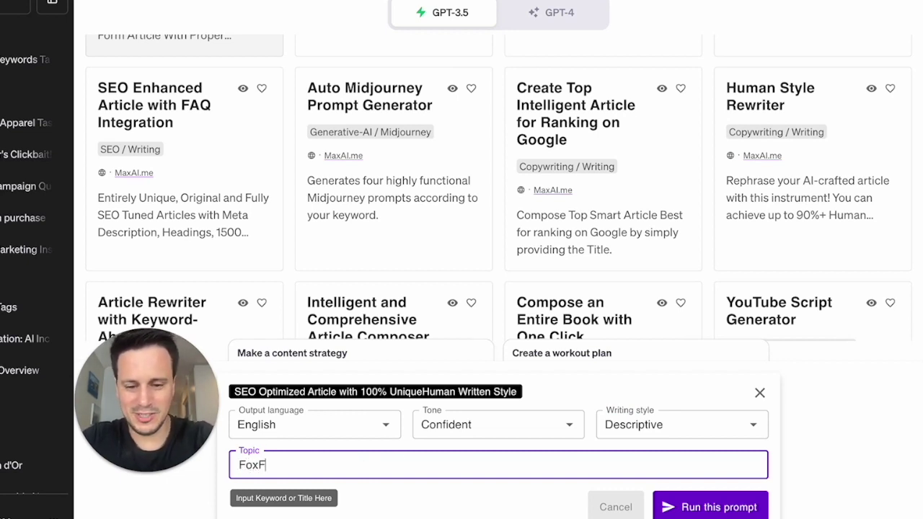
{"action": "type", "text": "it athlesiure"}
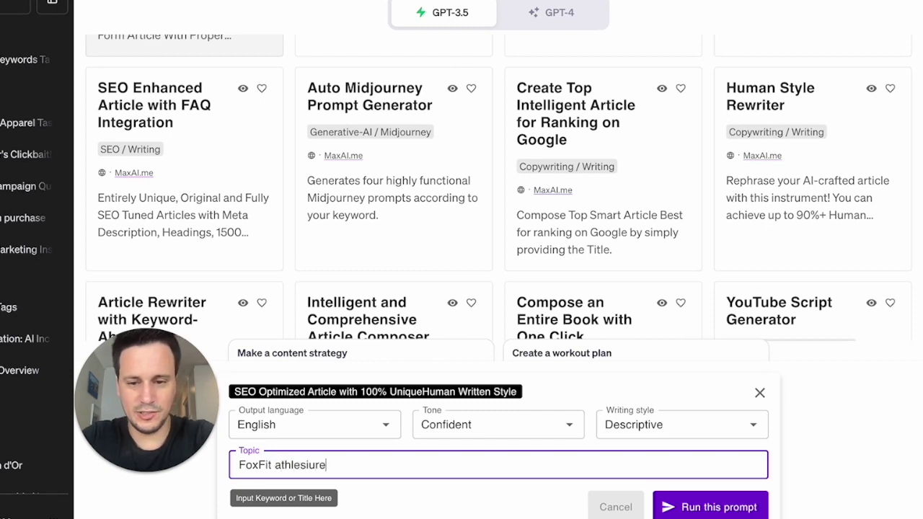
{"action": "type", "text": " Fitness Apparel"}
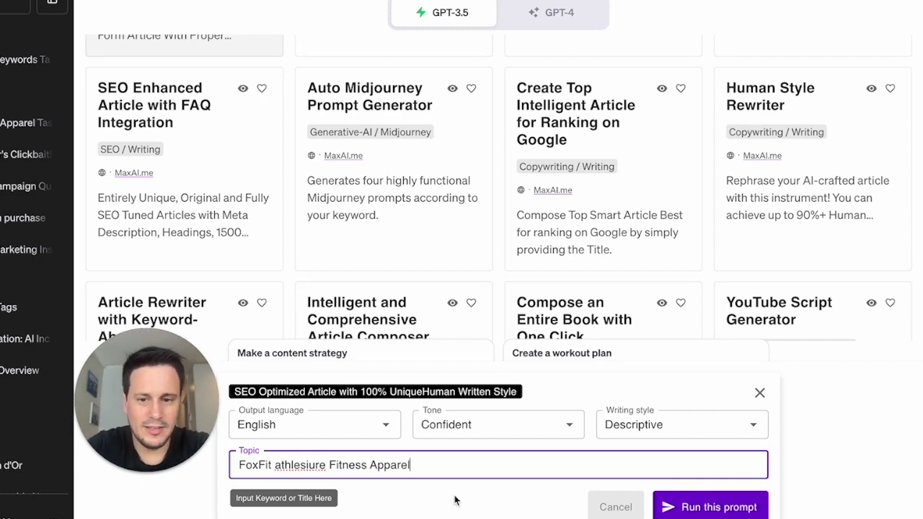
{"action": "left_click", "coordinate": [685, 504]}
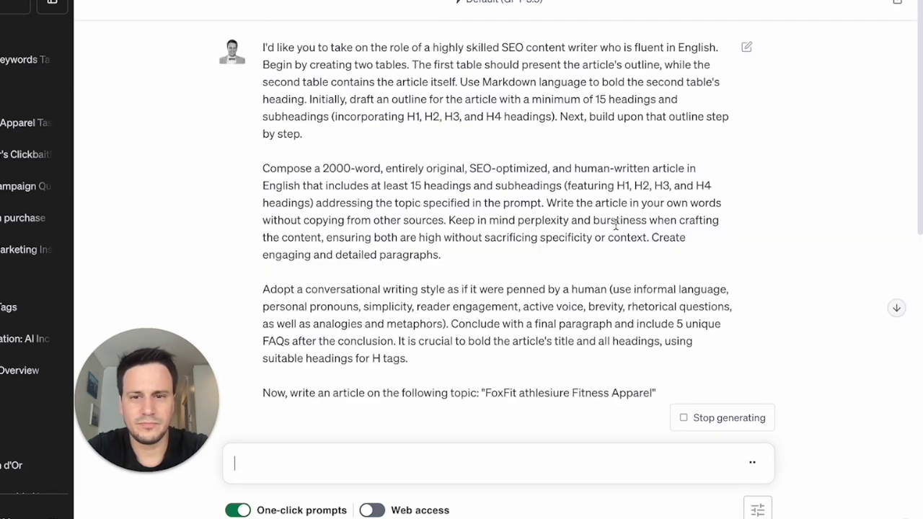
- Examine the submitted prompt and the article outline table of sections and headings that ChatGPT generates
{"action": "scroll", "coordinate": [616, 225], "scroll_direction": "up", "scroll_amount": 4}
{"action": "scroll", "coordinate": [616, 225], "scroll_direction": "up", "scroll_amount": 2}
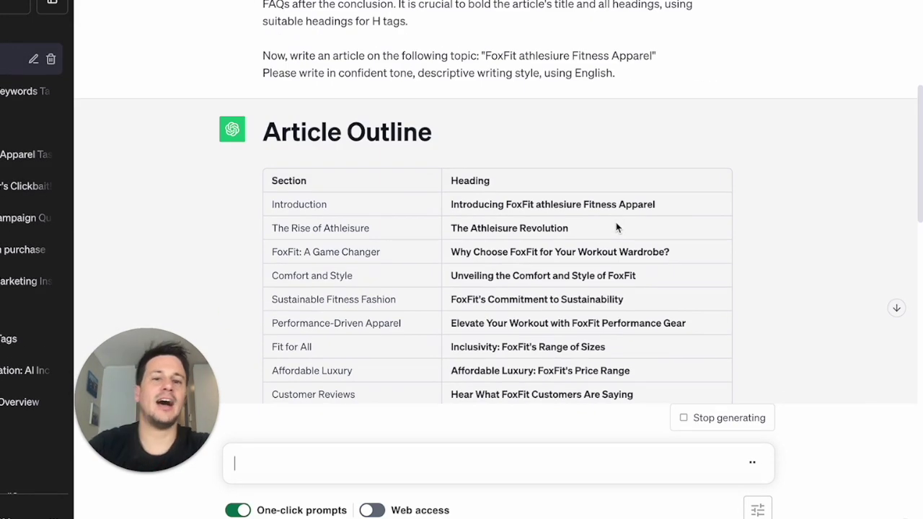
{"action": "scroll", "coordinate": [616, 227], "scroll_direction": "down", "scroll_amount": 2}
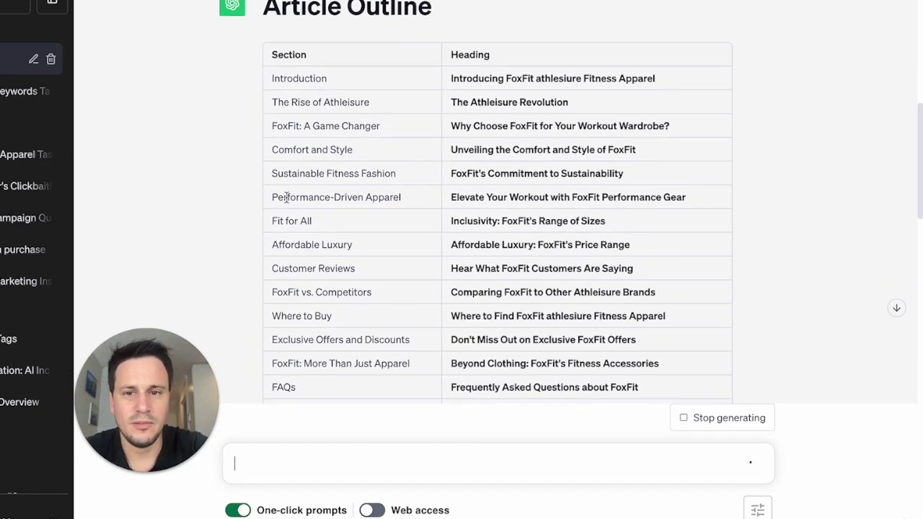
{"action": "scroll", "coordinate": [287, 199], "scroll_direction": "up", "scroll_amount": 3}
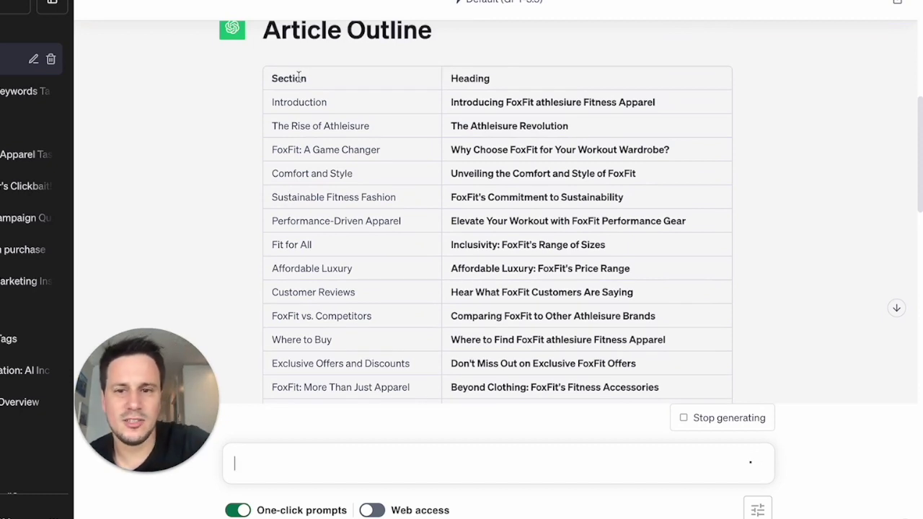
- Copy the outline table rows from "The Rise of Athleisure" through "FoxFit: More Than Just Apparel" with their headings
{"action": "left_click_drag", "start_coordinate": [289, 95], "coordinate": [296, 96]}
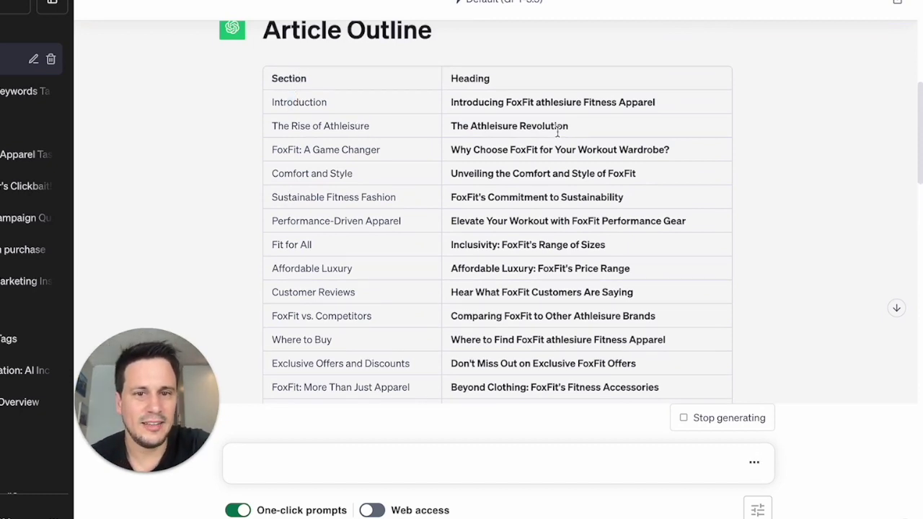
{"action": "scroll", "coordinate": [552, 288], "scroll_direction": "down", "scroll_amount": 3}
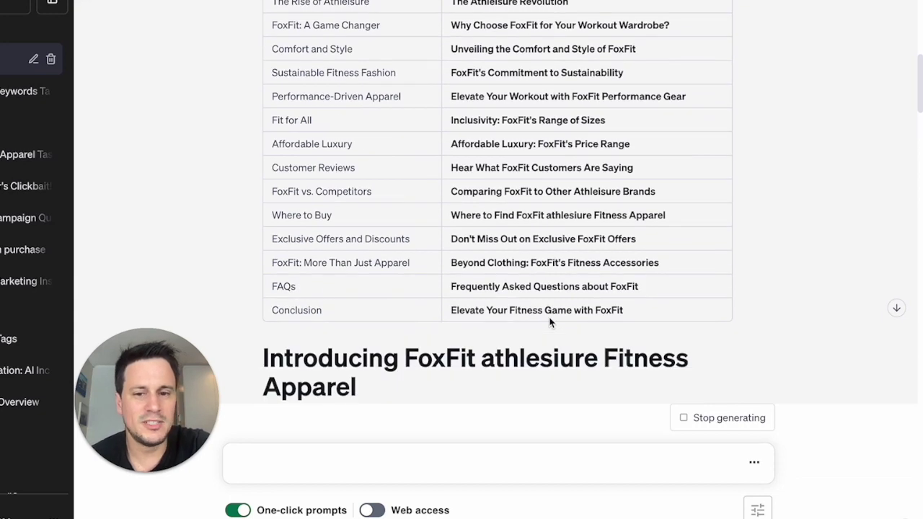
{"action": "scroll", "coordinate": [548, 303], "scroll_direction": "up", "scroll_amount": 2}
{"action": "scroll", "coordinate": [541, 274], "scroll_direction": "down", "scroll_amount": 2}
{"action": "left_click_drag", "start_coordinate": [271, 42], "coordinate": [678, 315]}
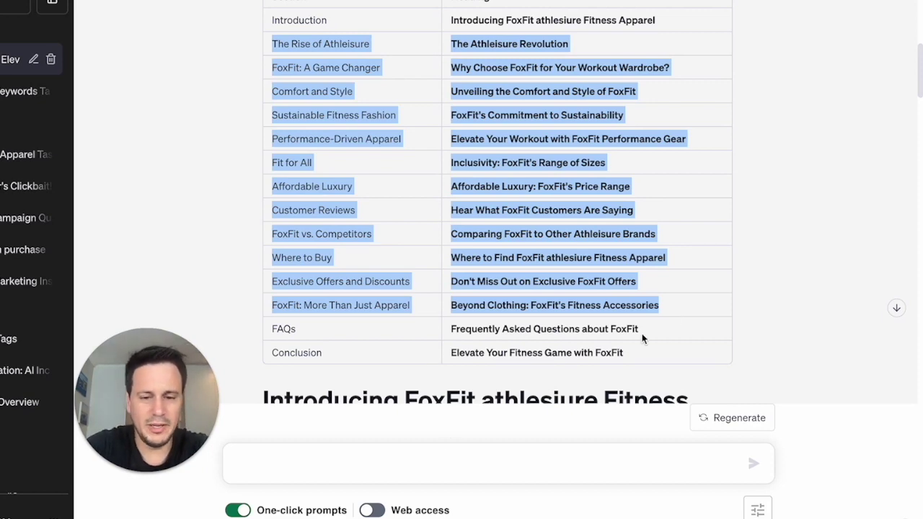
- Begin a follow-up message reading "Thank you. Now please write me separate 1500 word blogs", correcting the spelling of "separate"
{"action": "scroll", "coordinate": [469, 414], "scroll_direction": "down", "scroll_amount": 10}
{"action": "type", "text": "Tnan"}
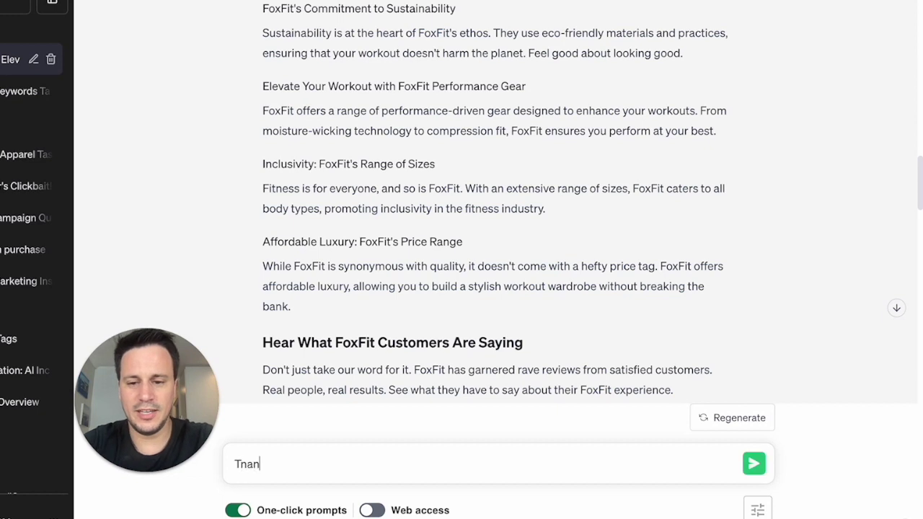
{"action": "type", "text": "k han"}
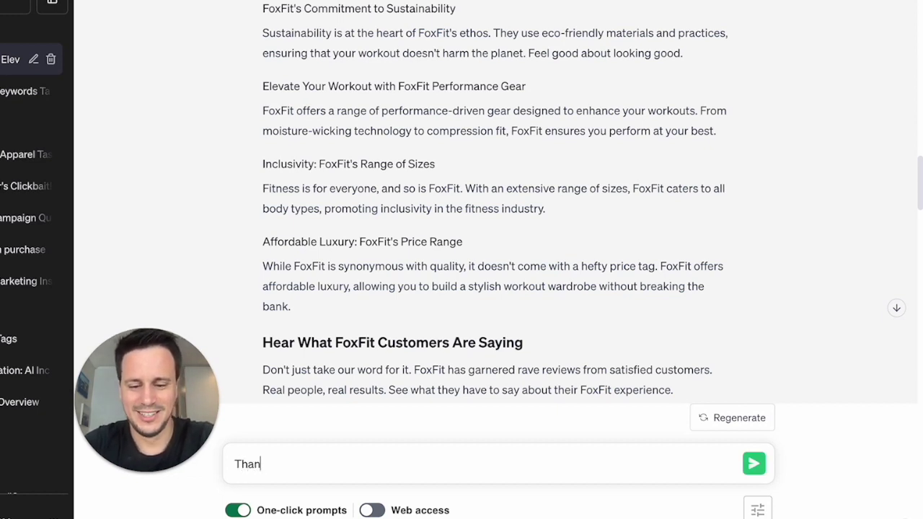
{"action": "type", "text": "k you. Now please wri"}
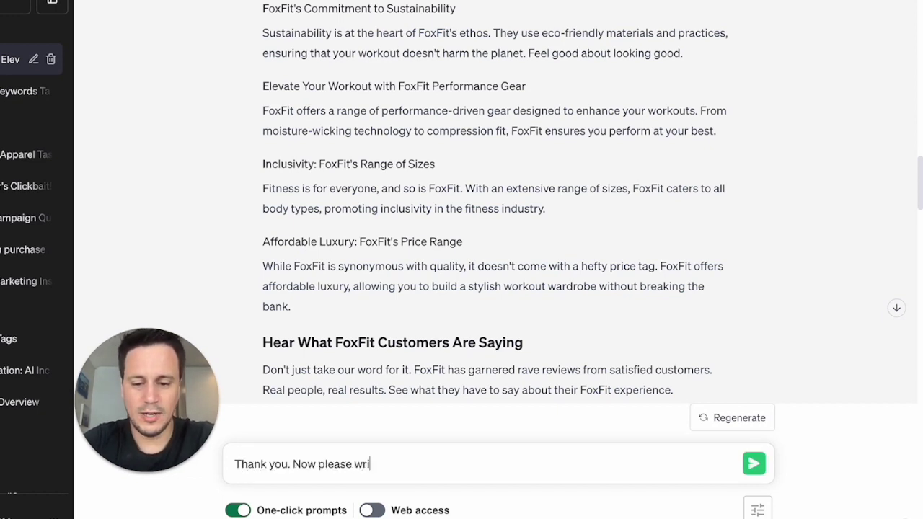
{"action": "type", "text": "te me seperate 1500 "}
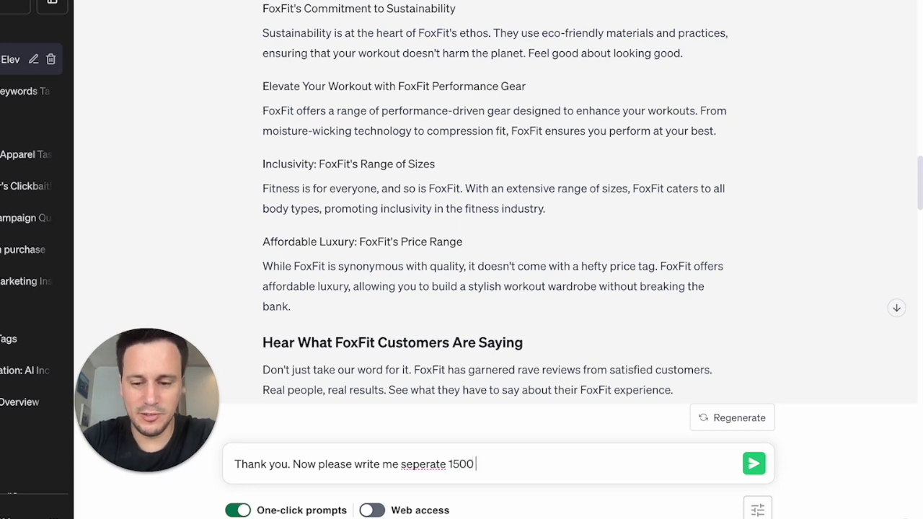
{"action": "type", "text": "word blogs"}
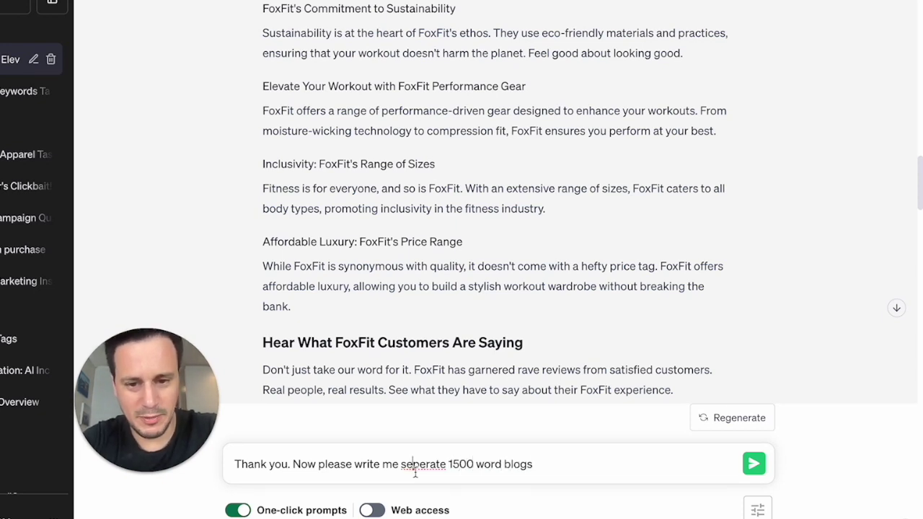
{"action": "right_click", "coordinate": [425, 465]}
{"action": "left_click", "coordinate": [450, 246]}
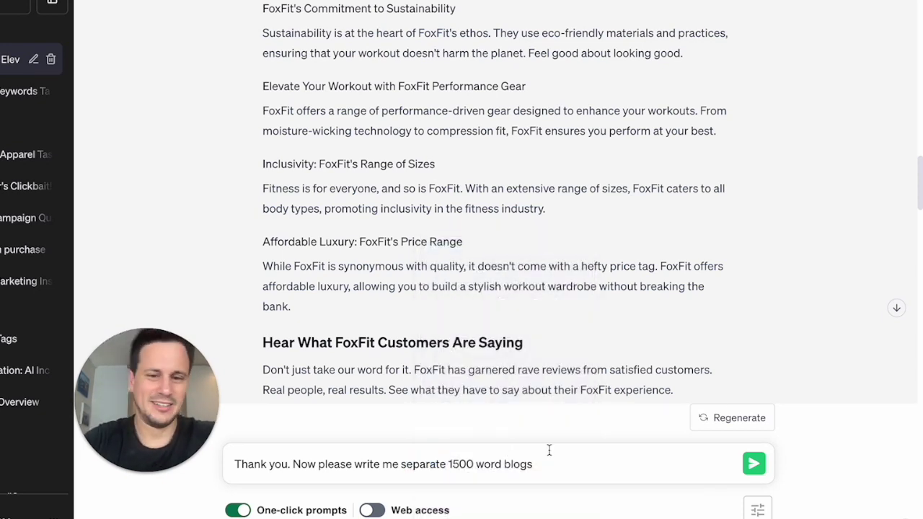
- Complete the message with "with each of these titles:", add the copied outline rows and send it
{"action": "type", "text": "on each"}
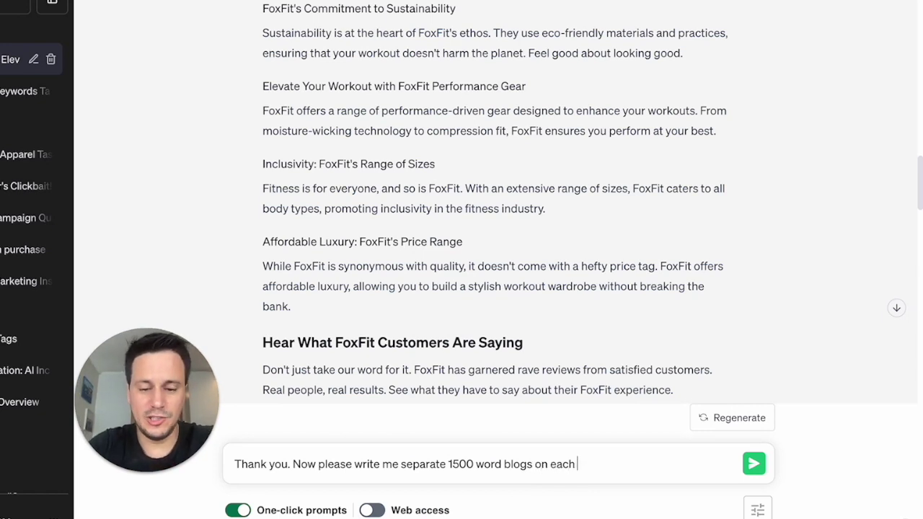
{"action": "key", "text": "BackSpace"}
{"action": "key", "text": "BackSpace"}
{"action": "key", "text": "BackSpace"}
{"action": "type", "text": "with each of these titles"}
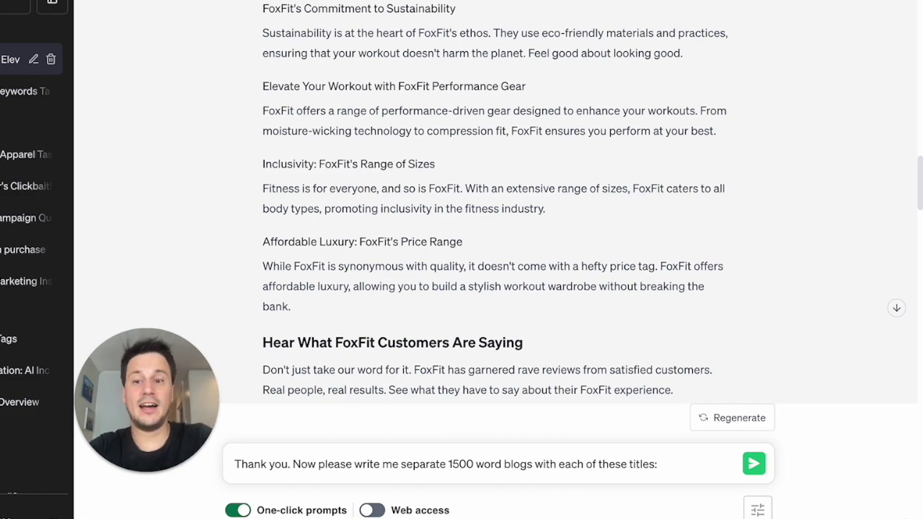
{"action": "type", "text": ":"}
{"action": "key", "text": "ctrl+v"}
{"action": "key", "text": "Return"}
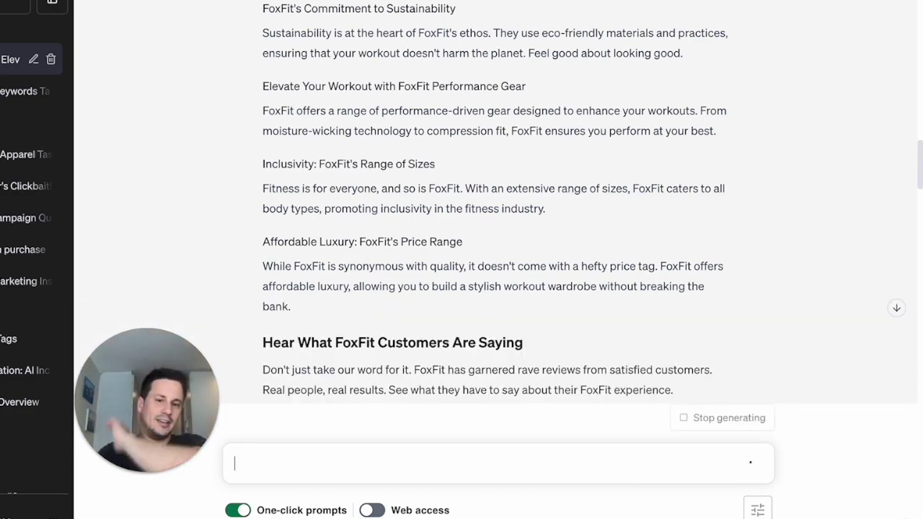
- Examine the generated blogs on the rise of athleisure and sustainable fitness fashion, from their introductions to their closing paragraphs
{"action": "scroll", "coordinate": [552, 241], "scroll_direction": "down", "scroll_amount": 10}
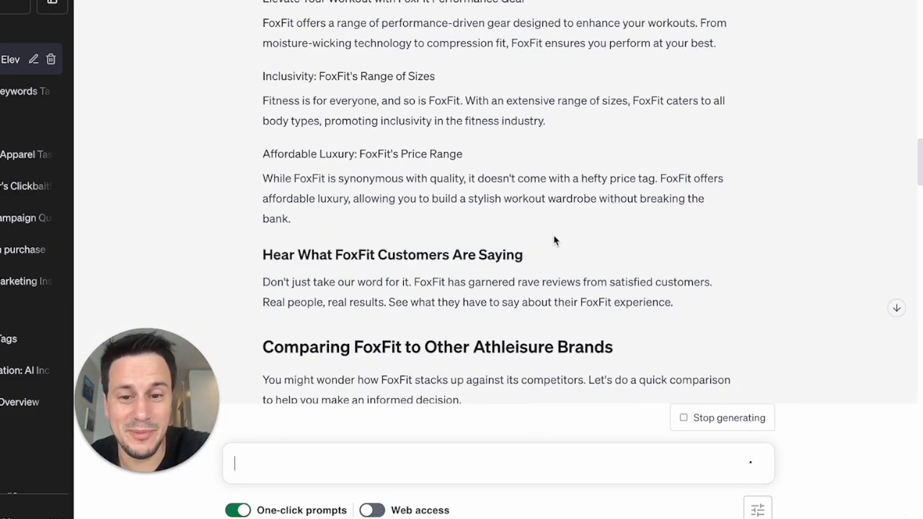
{"action": "scroll", "coordinate": [554, 240], "scroll_direction": "up", "scroll_amount": 5}
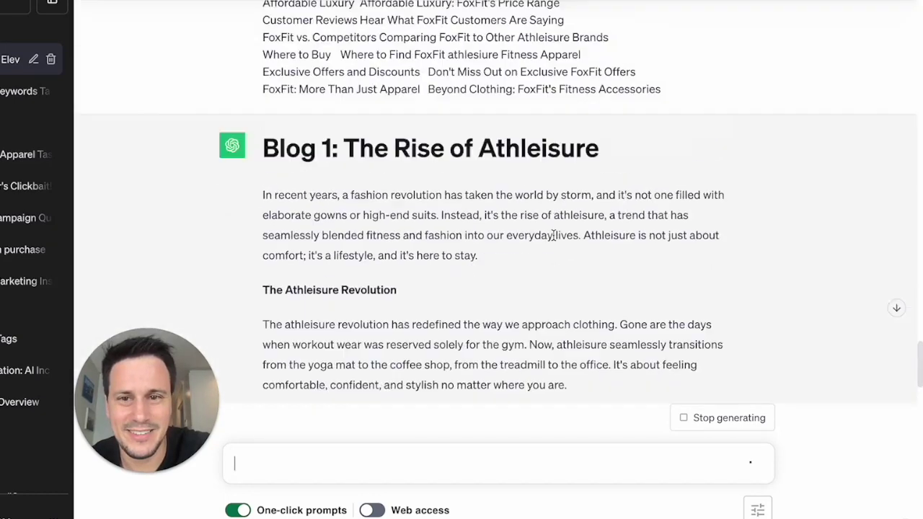
{"action": "scroll", "coordinate": [553, 234], "scroll_direction": "down", "scroll_amount": 2}
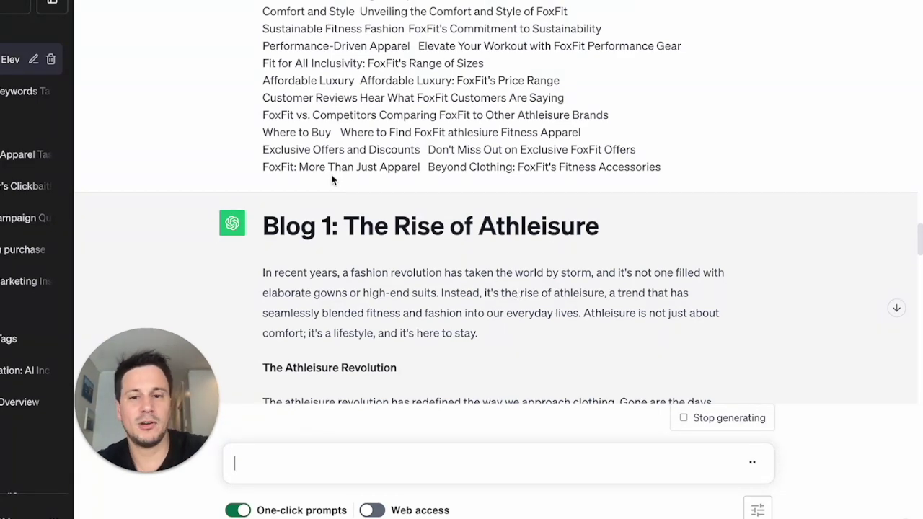
{"action": "scroll", "coordinate": [332, 179], "scroll_direction": "down", "scroll_amount": 20}
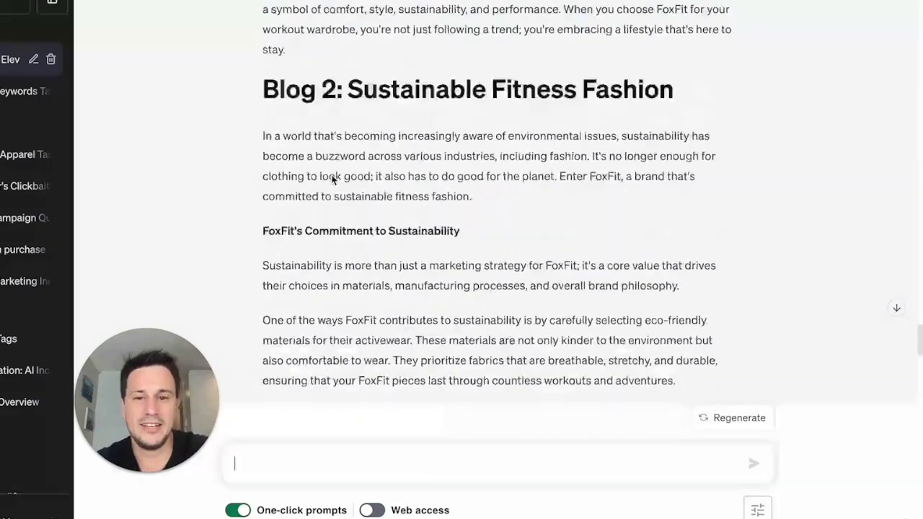
{"action": "scroll", "coordinate": [396, 113], "scroll_direction": "up", "scroll_amount": 20}
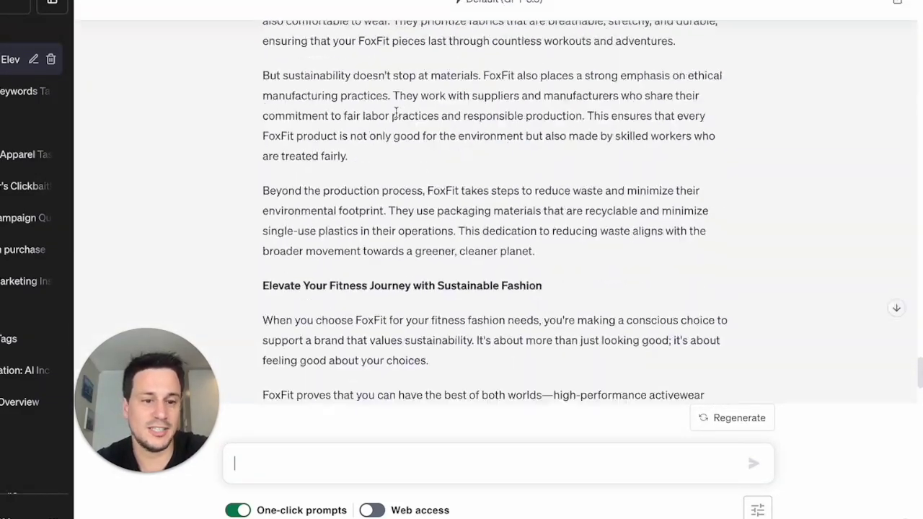
{"action": "scroll", "coordinate": [396, 114], "scroll_direction": "up", "scroll_amount": 1}
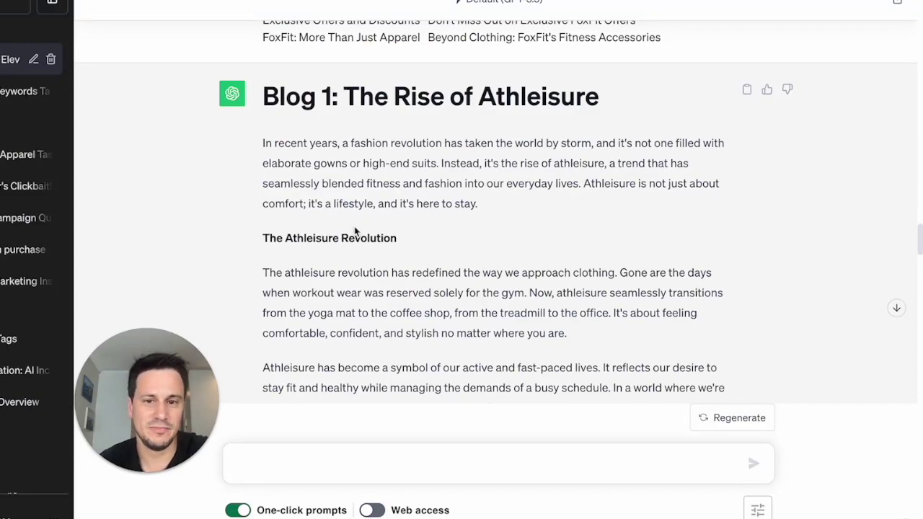
{"action": "scroll", "coordinate": [355, 231], "scroll_direction": "down", "scroll_amount": 12}
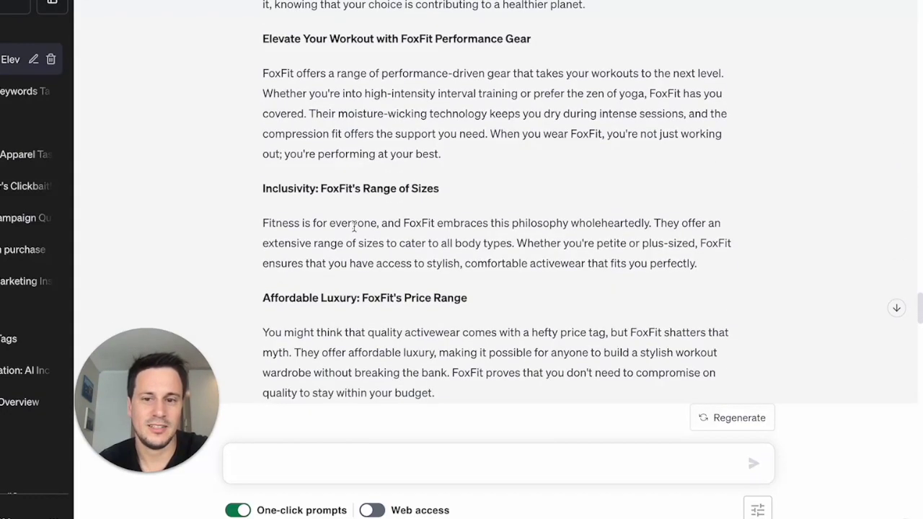
{"action": "scroll", "coordinate": [354, 226], "scroll_direction": "down", "scroll_amount": 3}
{"action": "scroll", "coordinate": [354, 225], "scroll_direction": "up", "scroll_amount": 20}
{"action": "scroll", "coordinate": [354, 225], "scroll_direction": "down", "scroll_amount": 17}
{"action": "scroll", "coordinate": [354, 225], "scroll_direction": "down", "scroll_amount": 8}
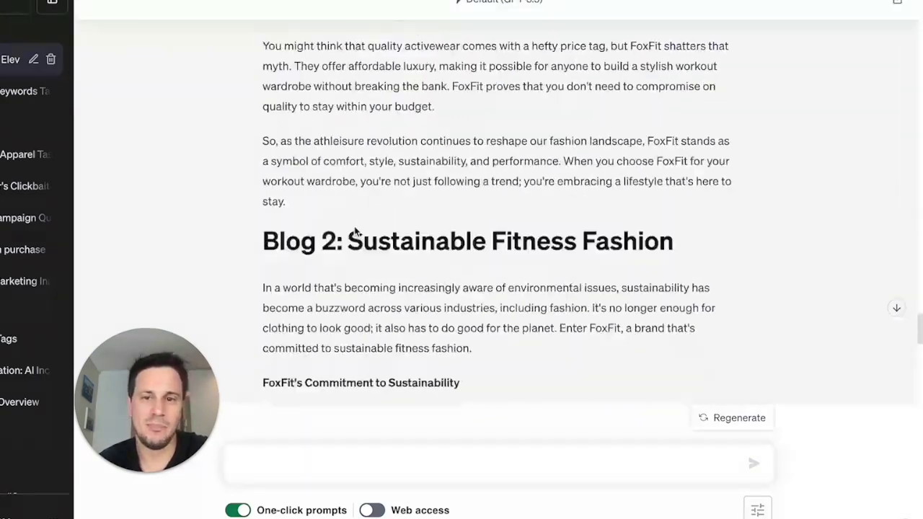
{"action": "scroll", "coordinate": [360, 234], "scroll_direction": "up", "scroll_amount": 2}
{"action": "scroll", "coordinate": [410, 266], "scroll_direction": "down", "scroll_amount": 8}
{"action": "scroll", "coordinate": [410, 266], "scroll_direction": "down", "scroll_amount": 10}
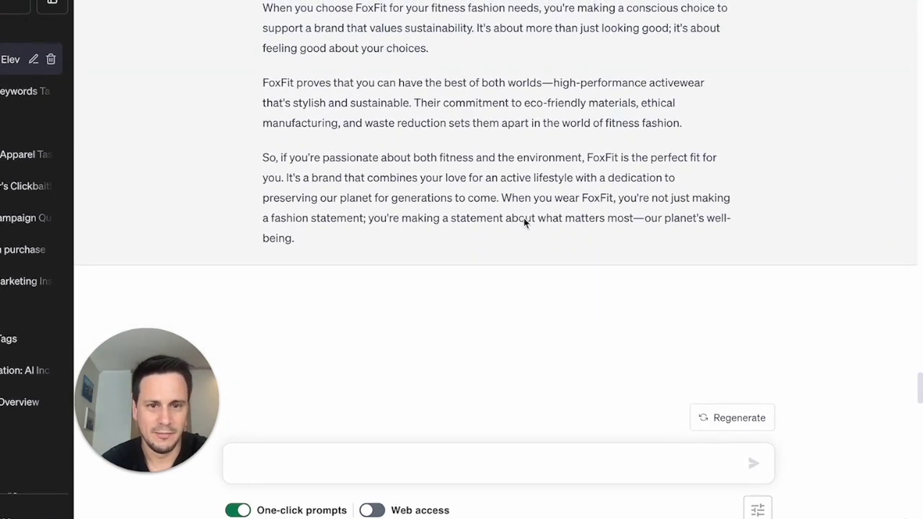
- Send the message "please carry on generating my blogs" to continue the series
{"action": "left_click", "coordinate": [482, 470]}
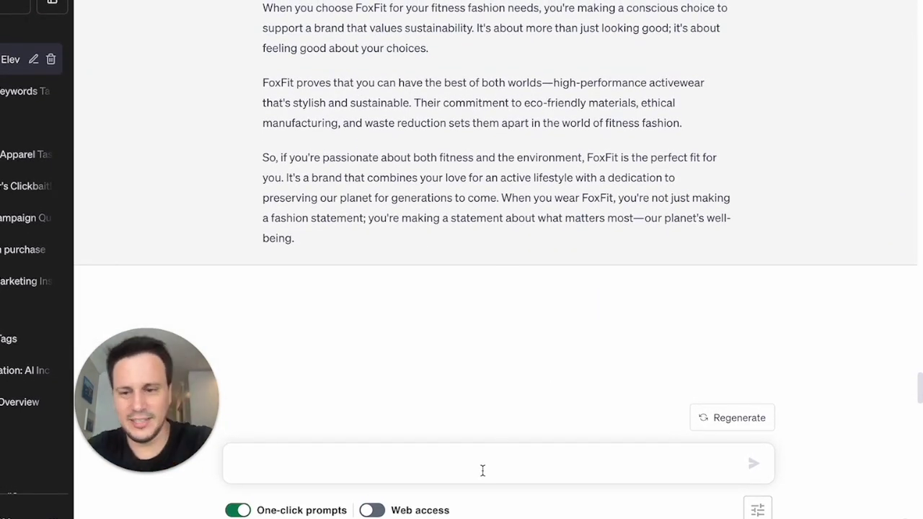
{"action": "type", "text": "plea"}
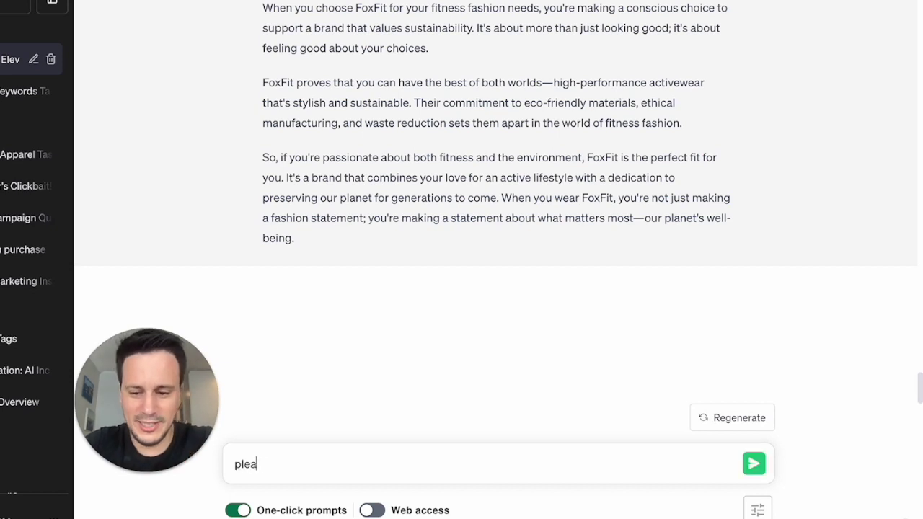
{"action": "type", "text": "se carry on generating my blogs"}
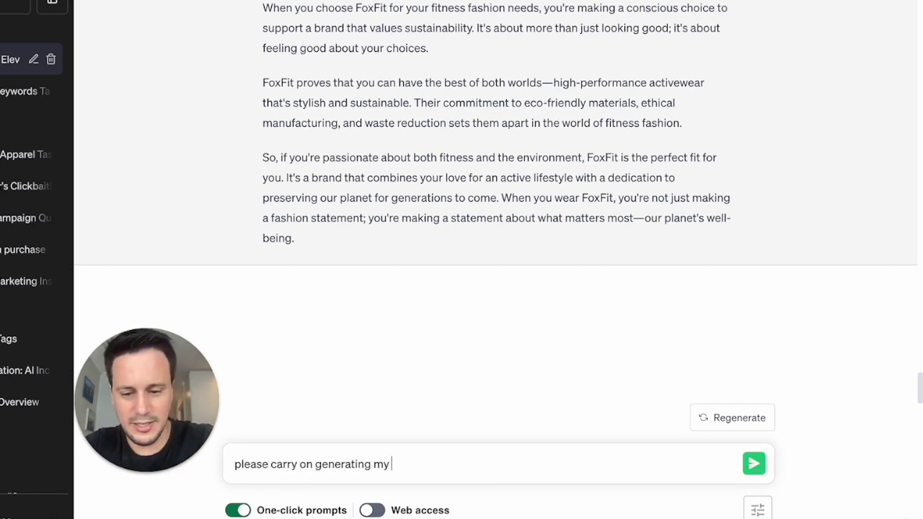
{"action": "key", "text": "Return"}
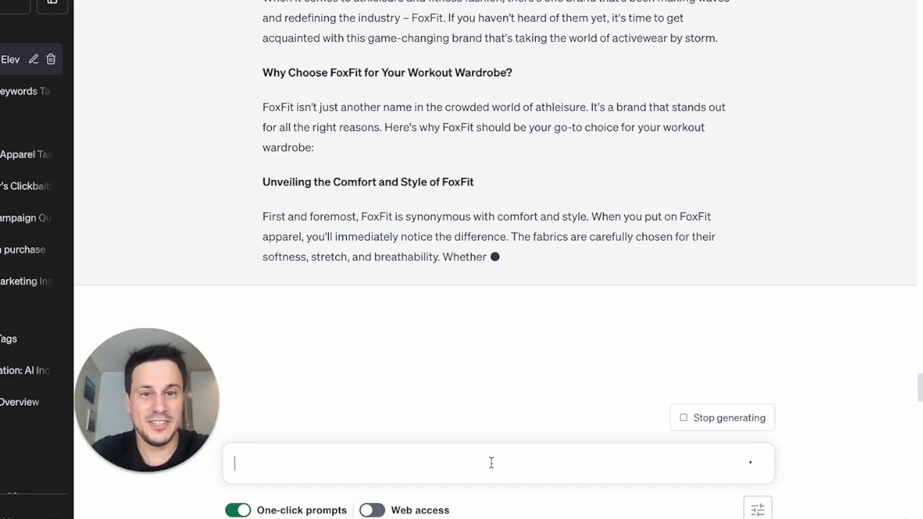
- Review the newly generated blogs, and look back over the original SEO prompt and the article outline
{"action": "scroll", "coordinate": [593, 247], "scroll_direction": "up", "scroll_amount": 8}
{"action": "scroll", "coordinate": [593, 247], "scroll_direction": "down", "scroll_amount": 10}
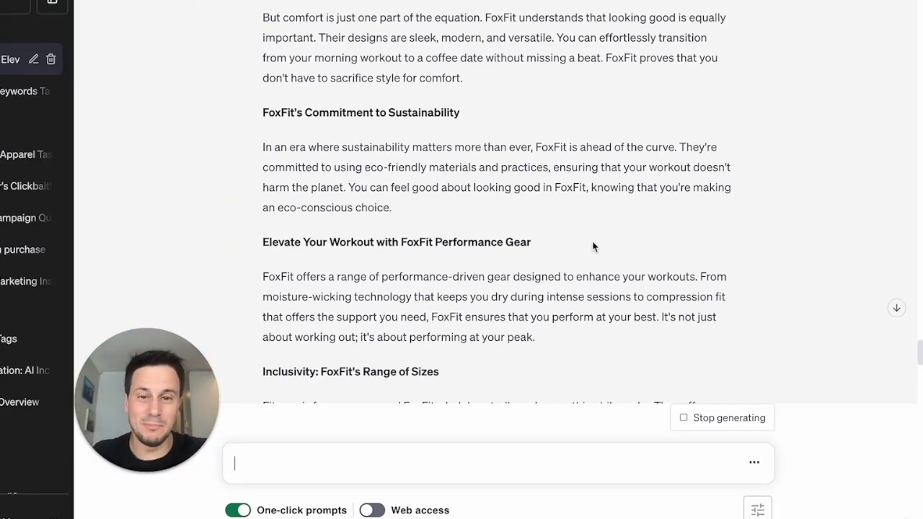
{"action": "scroll", "coordinate": [592, 247], "scroll_direction": "down", "scroll_amount": 15}
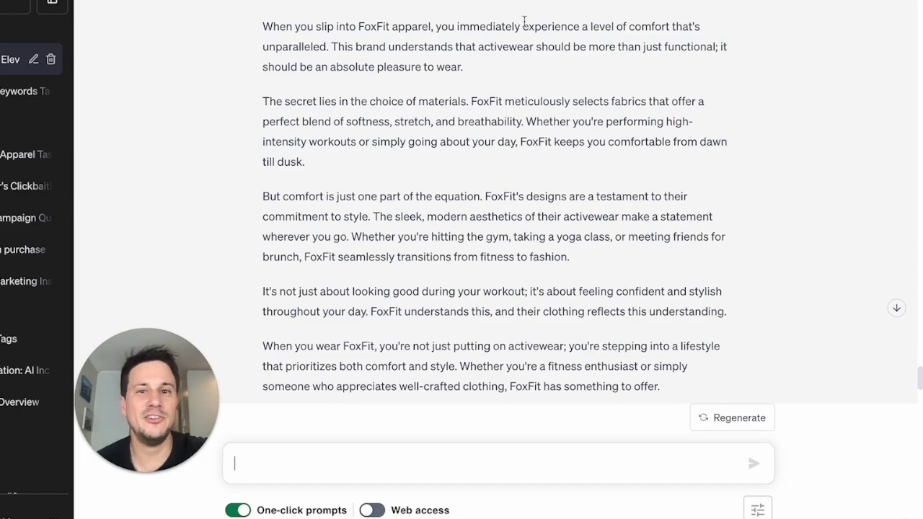
{"action": "scroll", "coordinate": [514, 32], "scroll_direction": "up", "scroll_amount": 15}
{"action": "scroll", "coordinate": [513, 32], "scroll_direction": "up", "scroll_amount": 20}
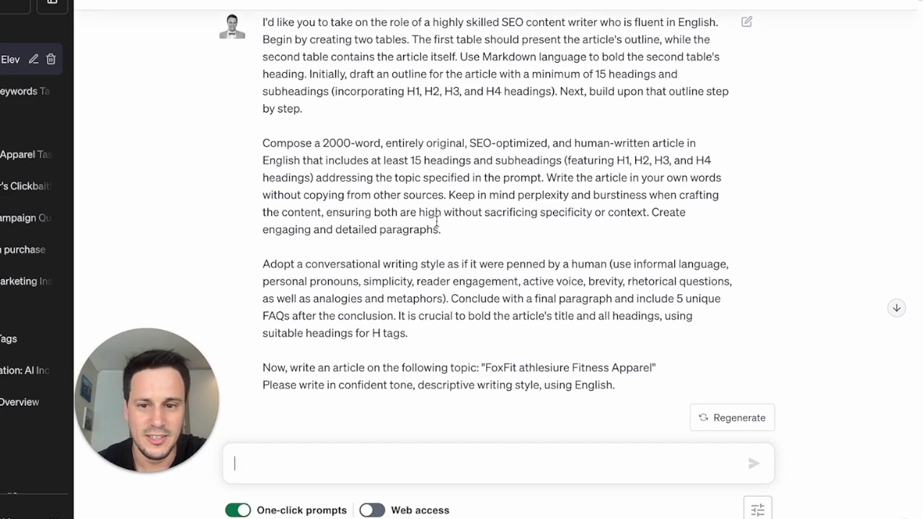
{"action": "scroll", "coordinate": [393, 191], "scroll_direction": "down", "scroll_amount": 4}
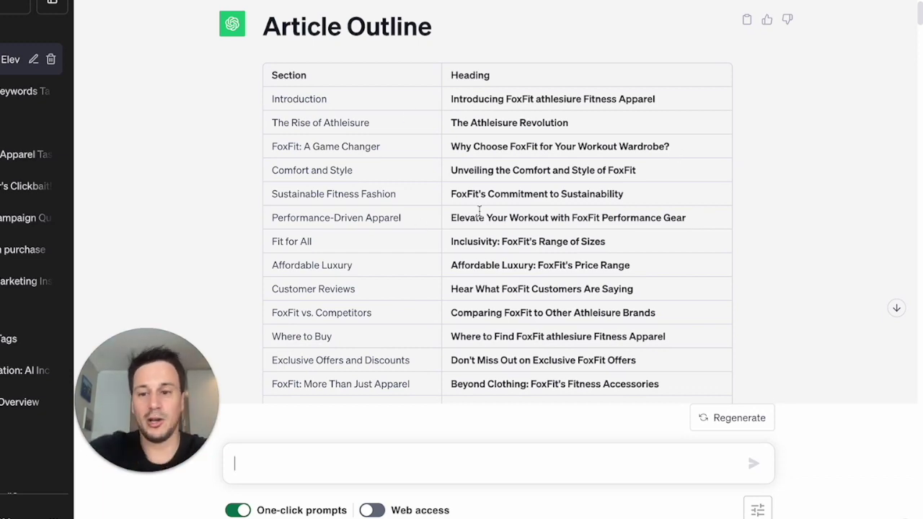
{"action": "scroll", "coordinate": [725, 270], "scroll_direction": "down", "scroll_amount": 3}
{"action": "scroll", "coordinate": [724, 265], "scroll_direction": "down", "scroll_amount": 15}
{"action": "scroll", "coordinate": [724, 265], "scroll_direction": "down", "scroll_amount": 20}
{"action": "scroll", "coordinate": [723, 265], "scroll_direction": "up", "scroll_amount": 10}
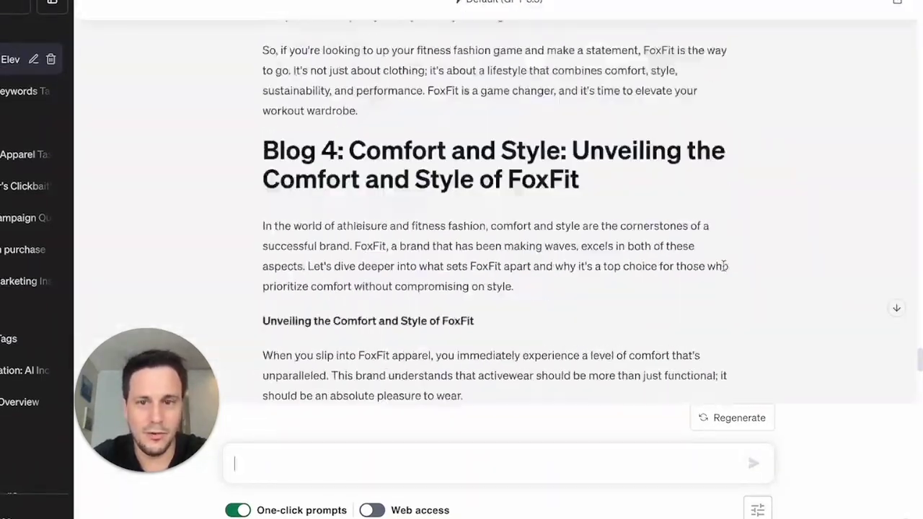
{"action": "scroll", "coordinate": [724, 265], "scroll_direction": "down", "scroll_amount": 10}
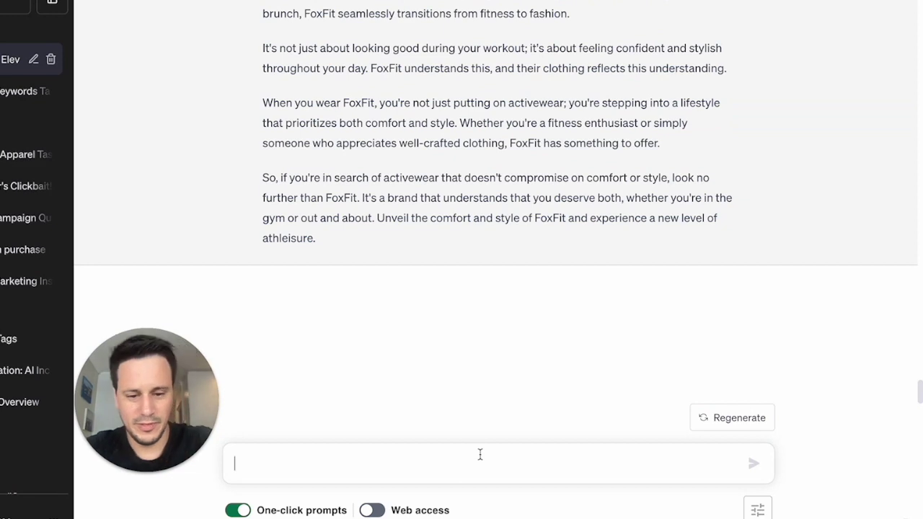
- Send the message "please carry on generating. I am filming a youtube video and this is getting very embarrassing."
{"action": "type", "text": "please carry on generating. I am filming a youtub"}
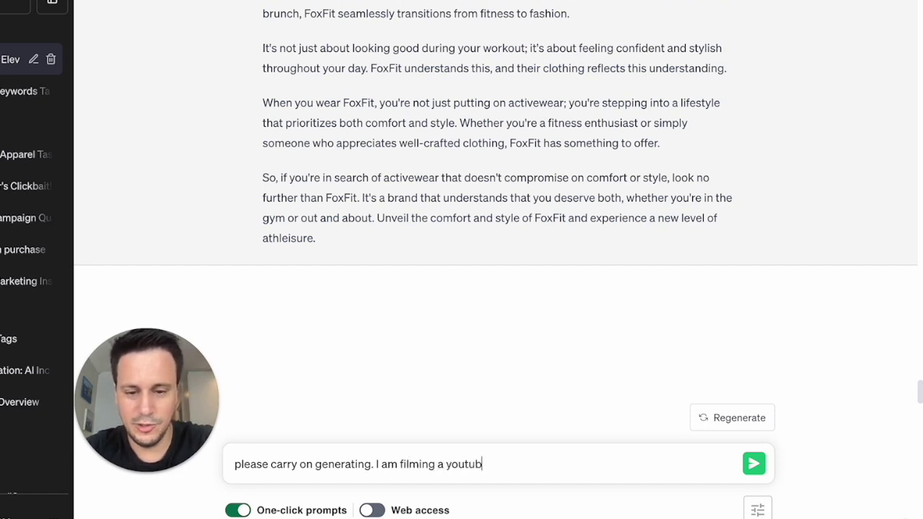
{"action": "type", "text": "e video and t"}
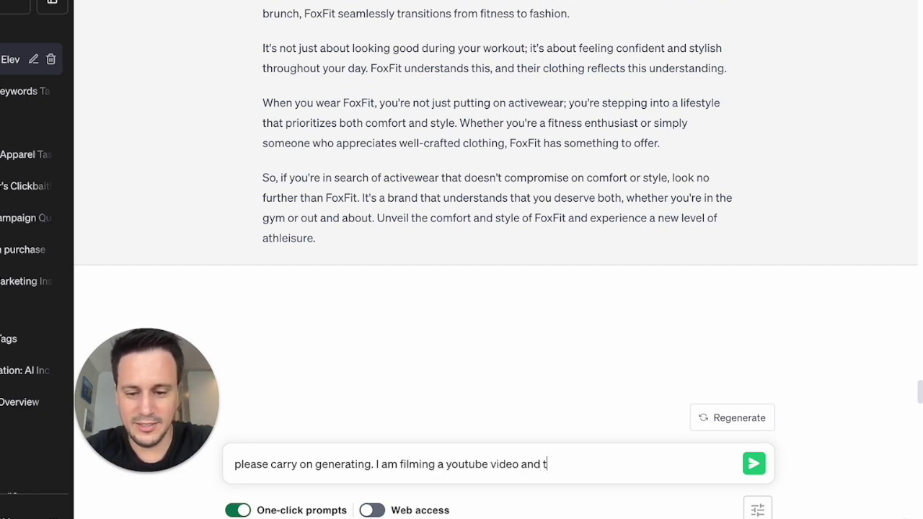
{"action": "type", "text": "his is getting very embarrassing."}
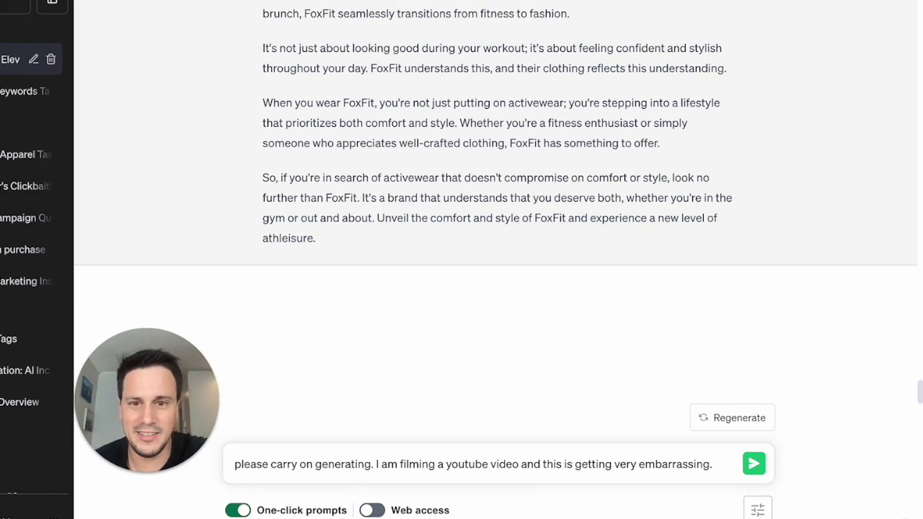
{"action": "key", "text": "Return"}
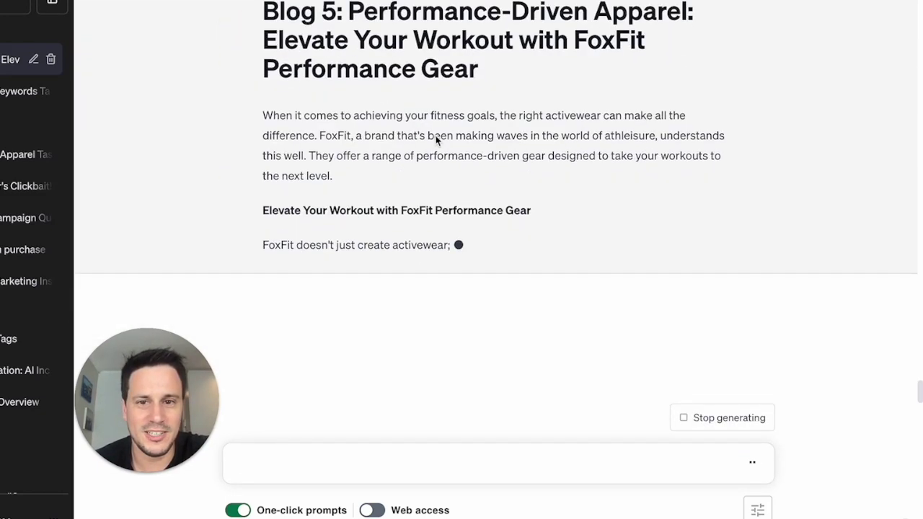
- Review the newly generated FoxFit blogs on performance-driven apparel, inclusive sizing, affordable luxury, customer reviews and competitor comparison
{"action": "scroll", "coordinate": [436, 136], "scroll_direction": "up", "scroll_amount": 6}
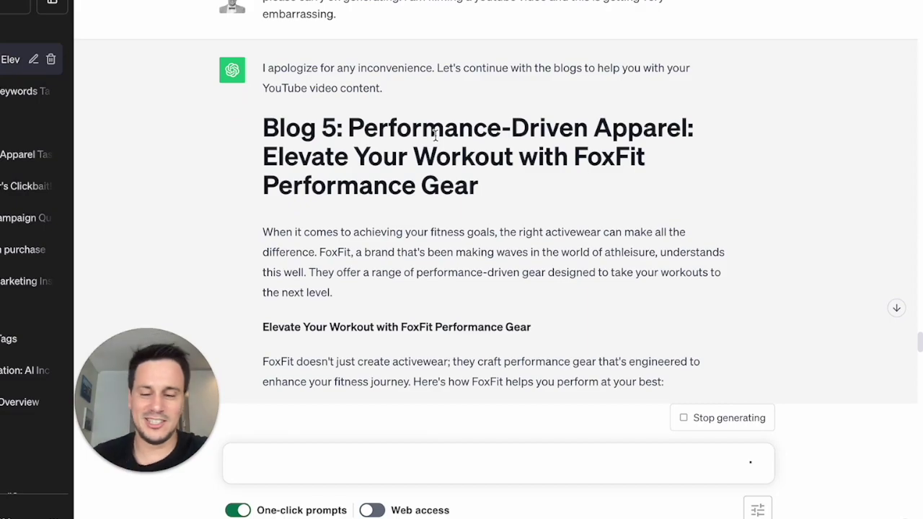
{"action": "scroll", "coordinate": [435, 136], "scroll_direction": "down", "scroll_amount": 10}
{"action": "scroll", "coordinate": [436, 136], "scroll_direction": "up", "scroll_amount": 10}
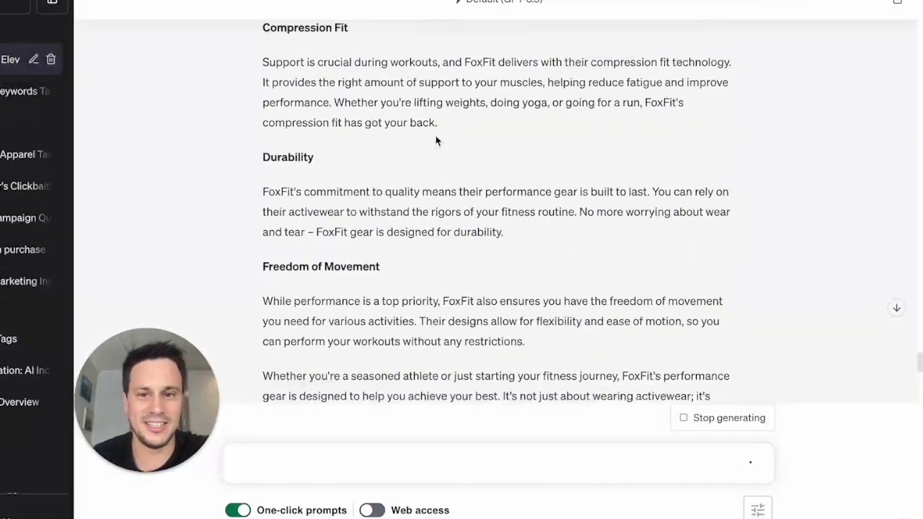
{"action": "scroll", "coordinate": [436, 136], "scroll_direction": "down", "scroll_amount": 6}
{"action": "scroll", "coordinate": [436, 137], "scroll_direction": "down", "scroll_amount": 10}
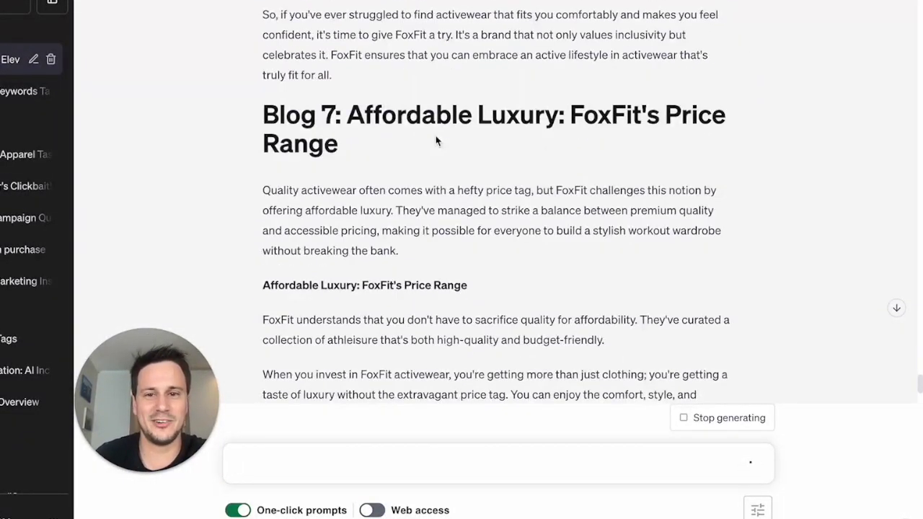
{"action": "scroll", "coordinate": [435, 136], "scroll_direction": "up", "scroll_amount": 3}
{"action": "scroll", "coordinate": [435, 136], "scroll_direction": "up", "scroll_amount": 20}
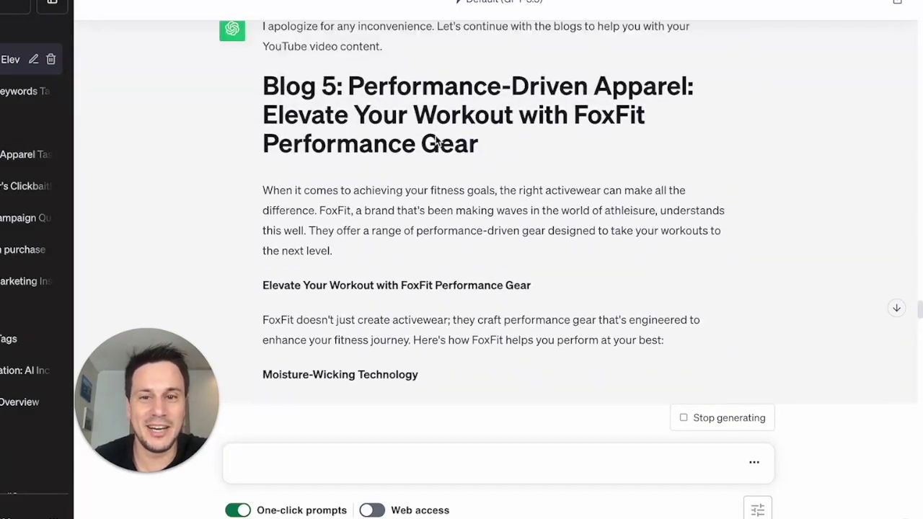
{"action": "scroll", "coordinate": [436, 135], "scroll_direction": "down", "scroll_amount": 1}
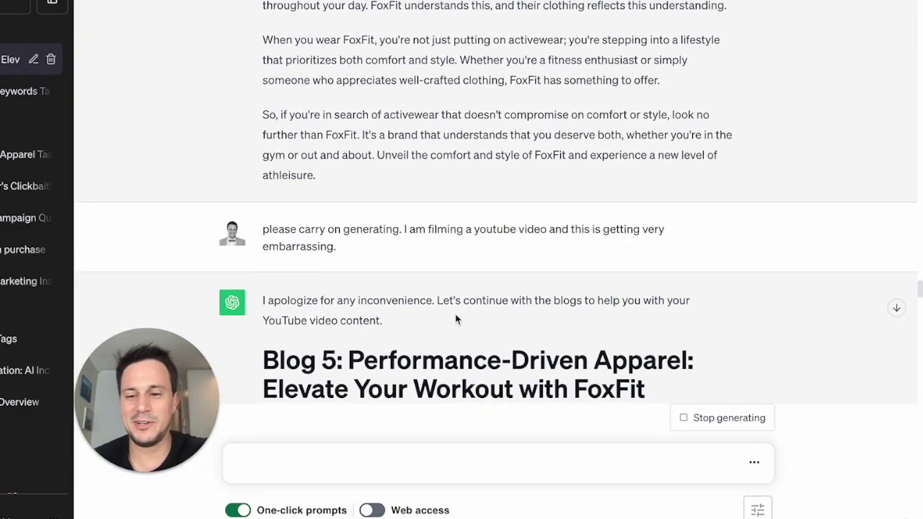
{"action": "scroll", "coordinate": [455, 313], "scroll_direction": "down", "scroll_amount": 20}
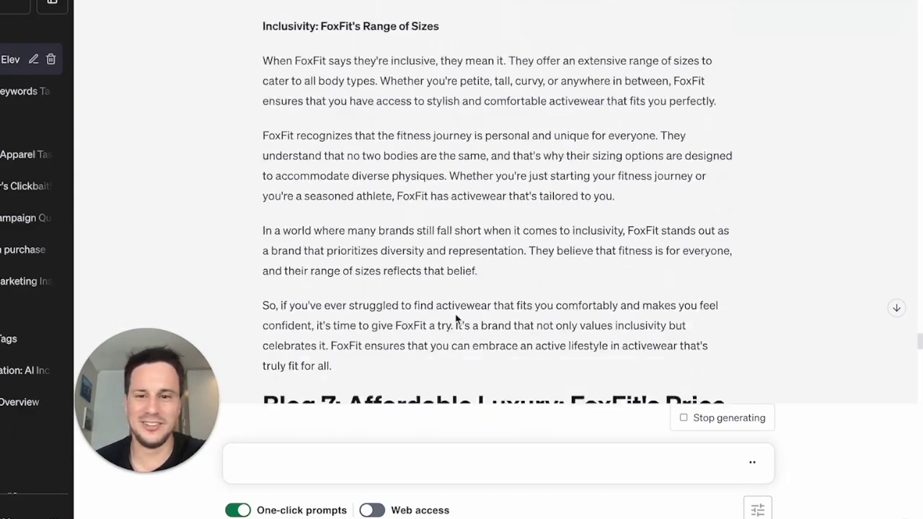
{"action": "scroll", "coordinate": [455, 314], "scroll_direction": "down", "scroll_amount": 15}
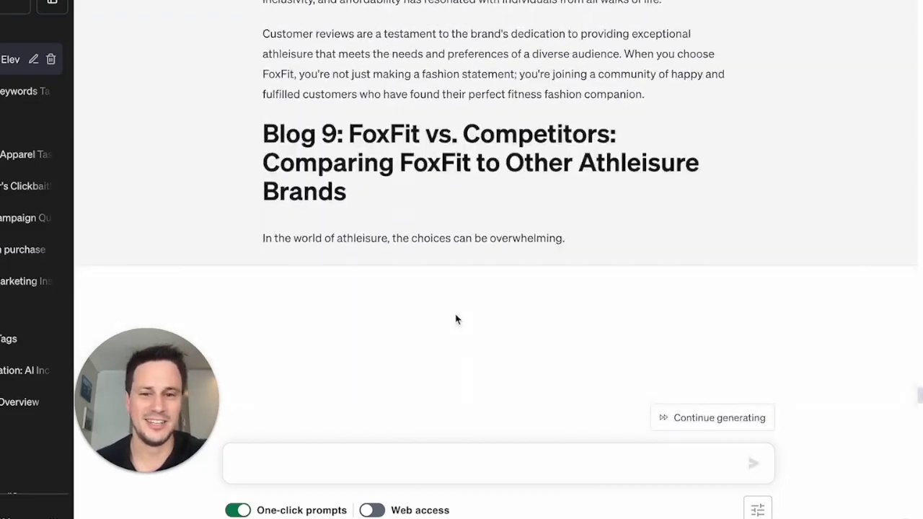
{"action": "scroll", "coordinate": [476, 227], "scroll_direction": "up", "scroll_amount": 14}
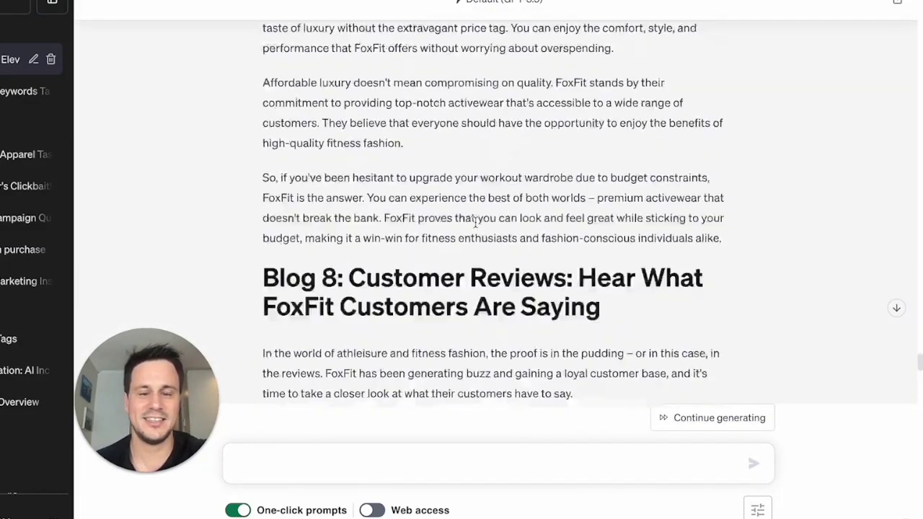
{"action": "scroll", "coordinate": [475, 227], "scroll_direction": "up", "scroll_amount": 6}
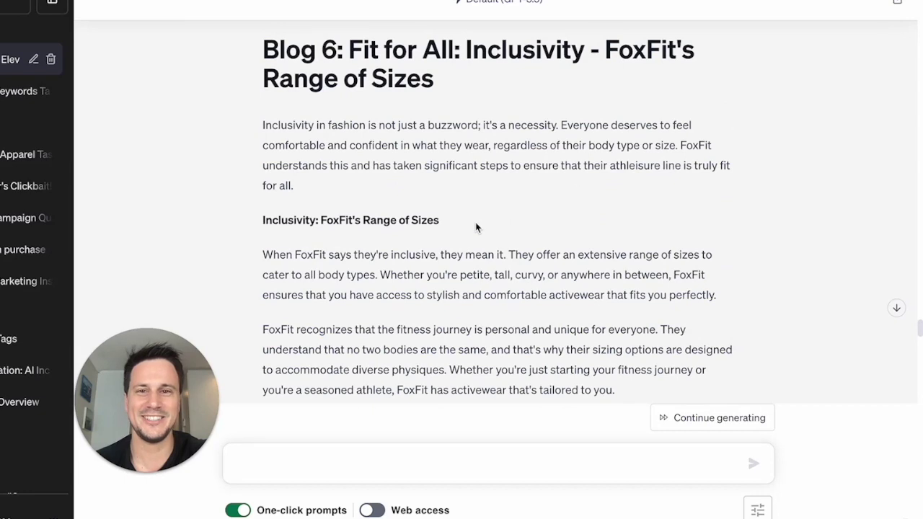